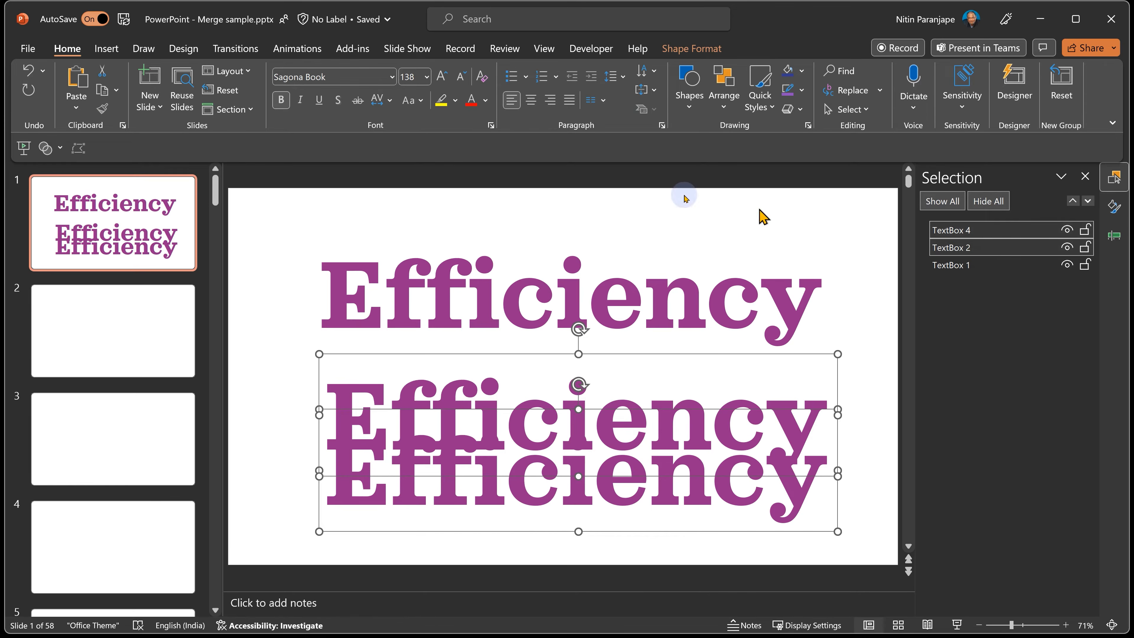
Align the two overlapping lower Efficiency text boxes left and middle so one sits exactly on the other
{"action": "left_click", "coordinate": [724, 90]}
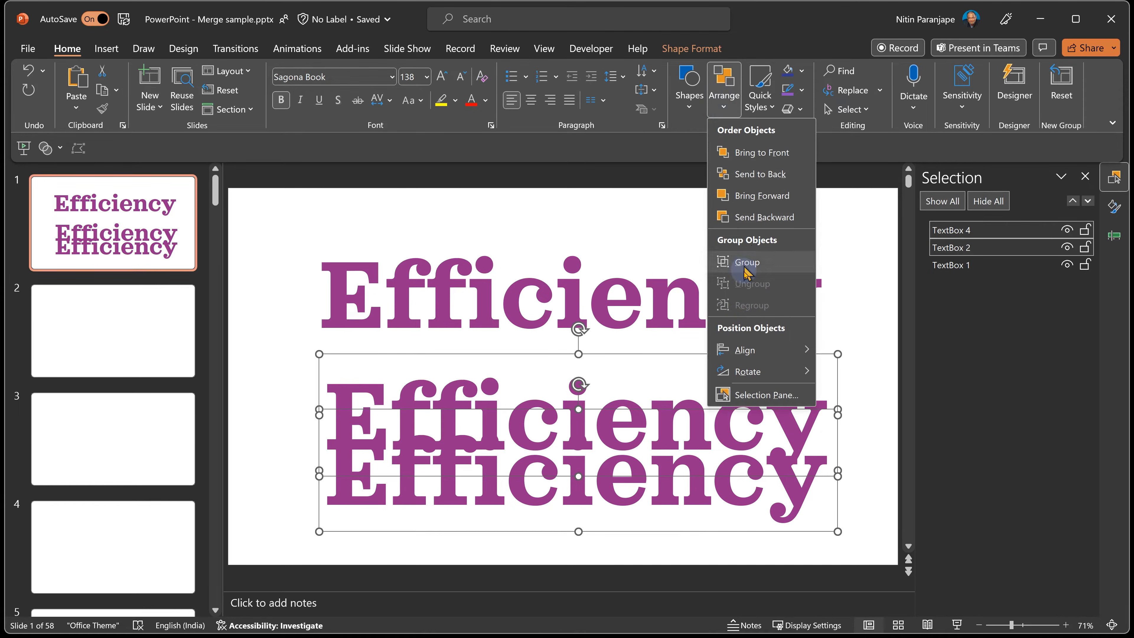
{"action": "mouse_move", "coordinate": [742, 351]}
{"action": "left_click", "coordinate": [843, 353]}
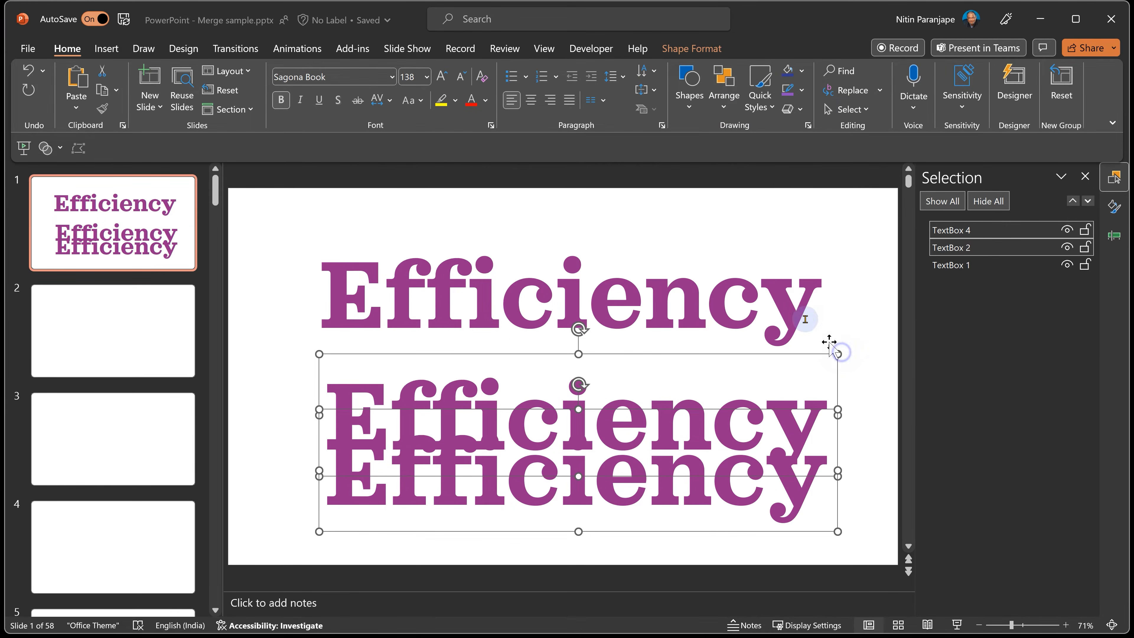
{"action": "left_click", "coordinate": [724, 89]}
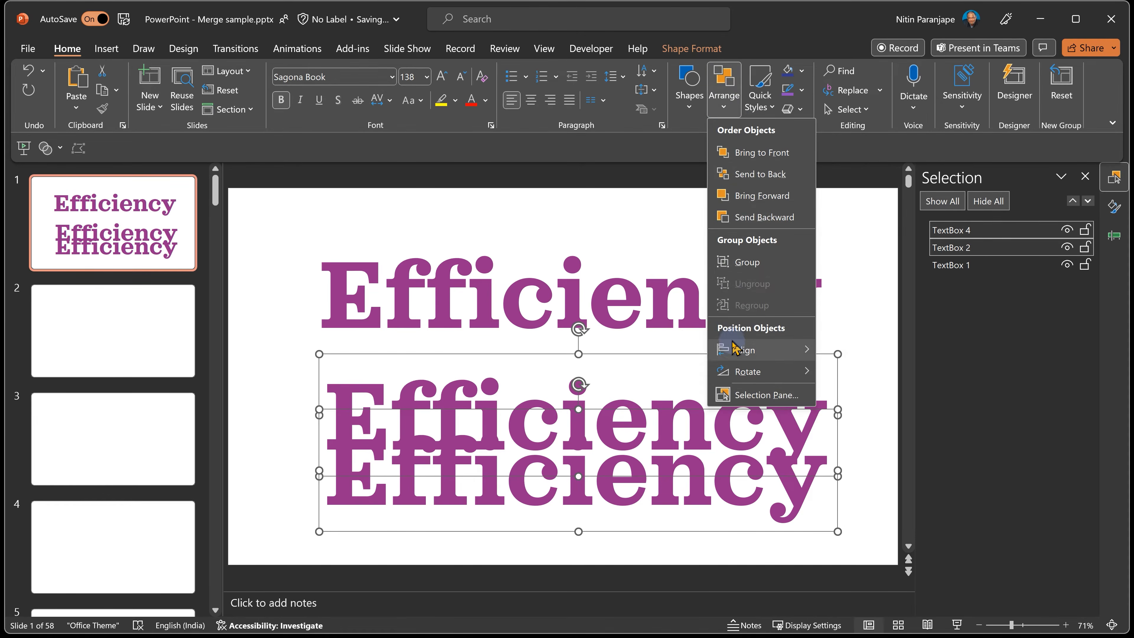
{"action": "mouse_move", "coordinate": [741, 351]}
{"action": "left_click", "coordinate": [856, 440]}
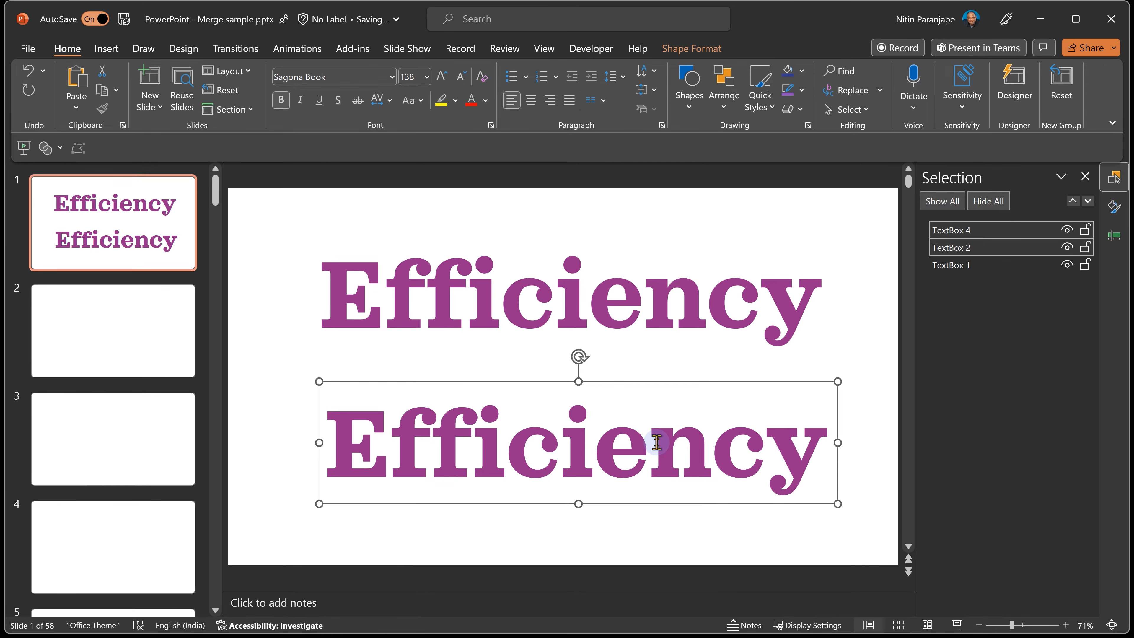
Intersect the two stacked Efficiency text boxes to convert the text into a shape
{"action": "left_click", "coordinate": [47, 148]}
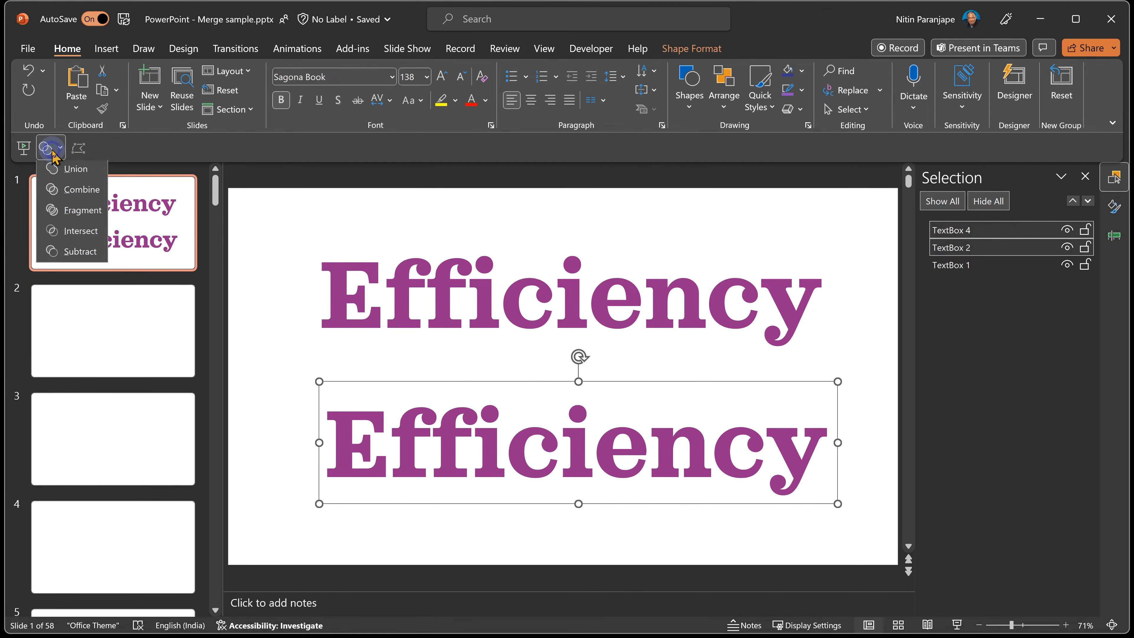
{"action": "left_click", "coordinate": [67, 232]}
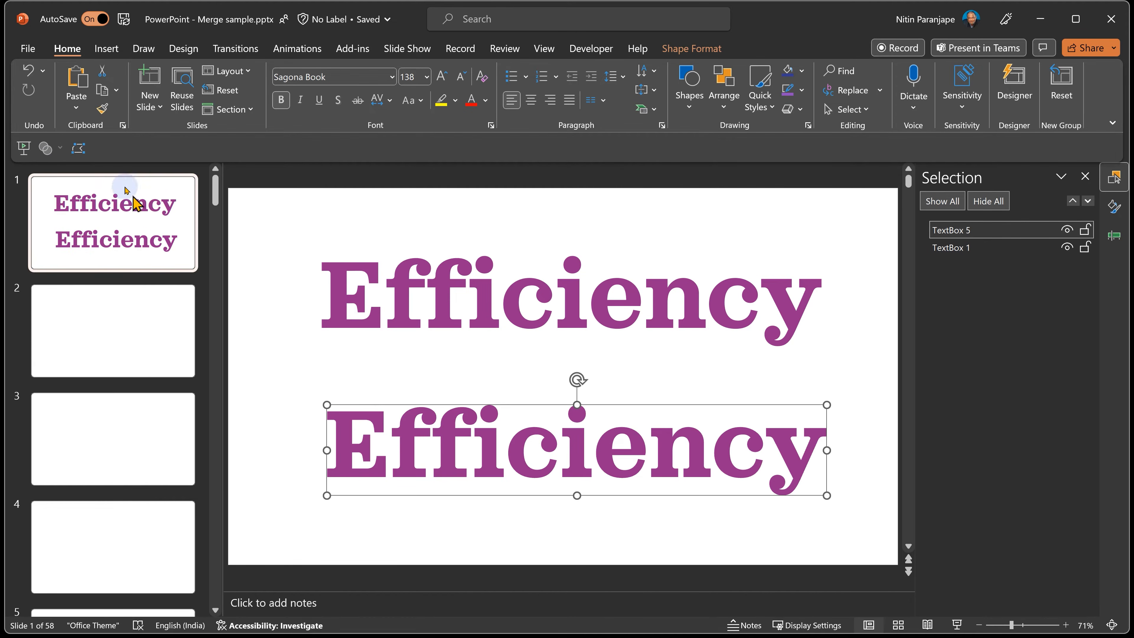
{"action": "left_click", "coordinate": [367, 296]}
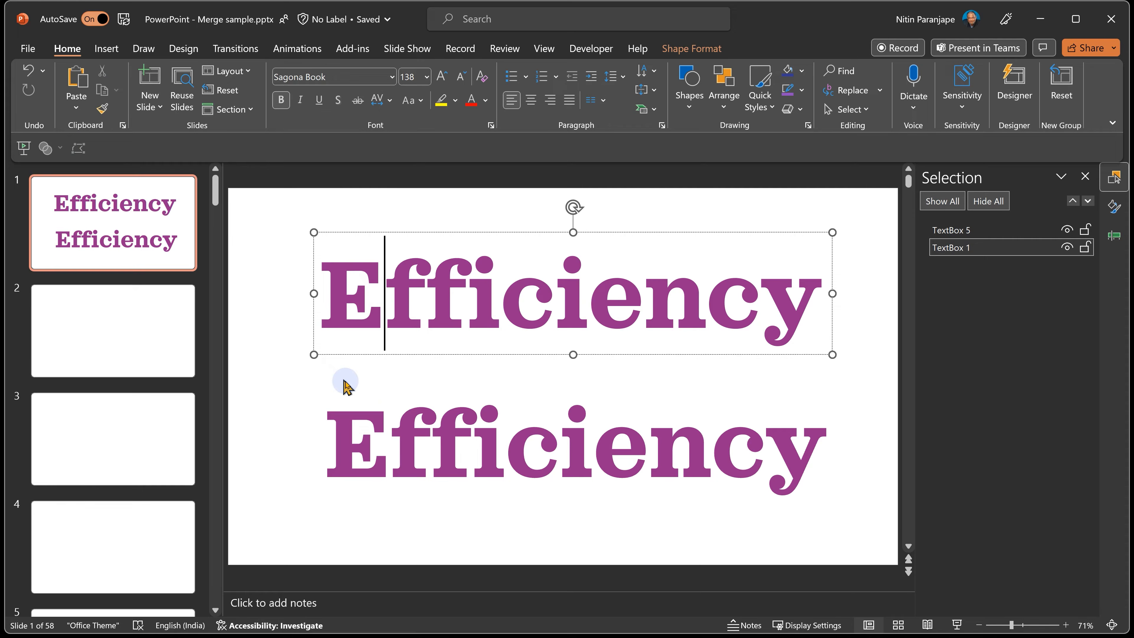
Edit the points of the lower Efficiency shape, adding a point at the upper end of the letter y and pulling it upward
{"action": "left_click", "coordinate": [382, 418]}
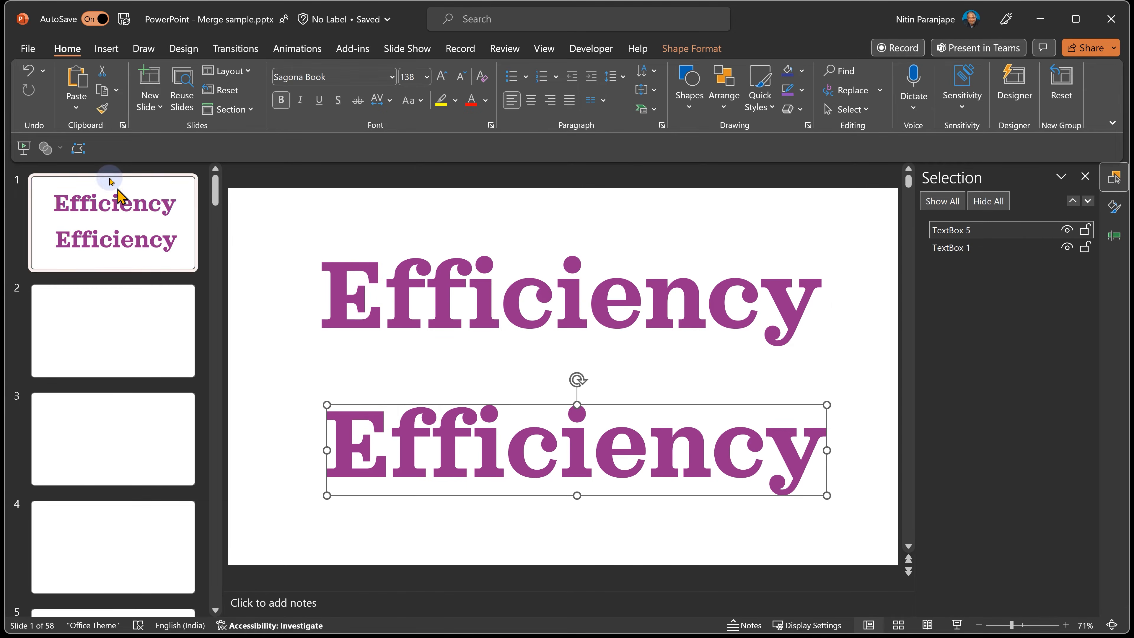
{"action": "left_click", "coordinate": [78, 148]}
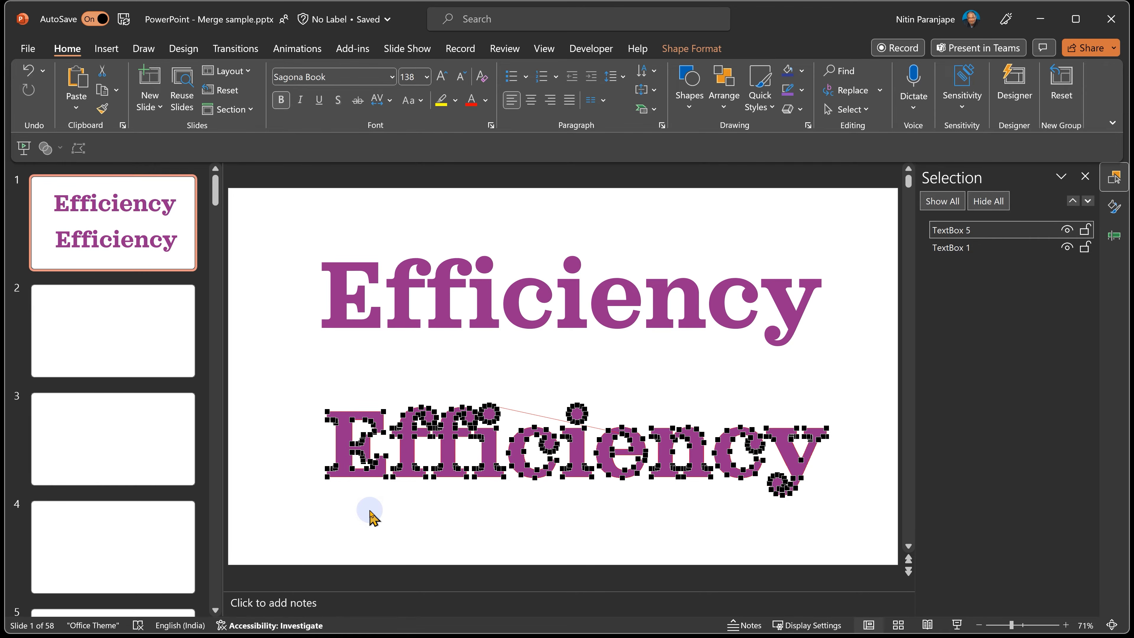
{"action": "right_click", "coordinate": [815, 428]}
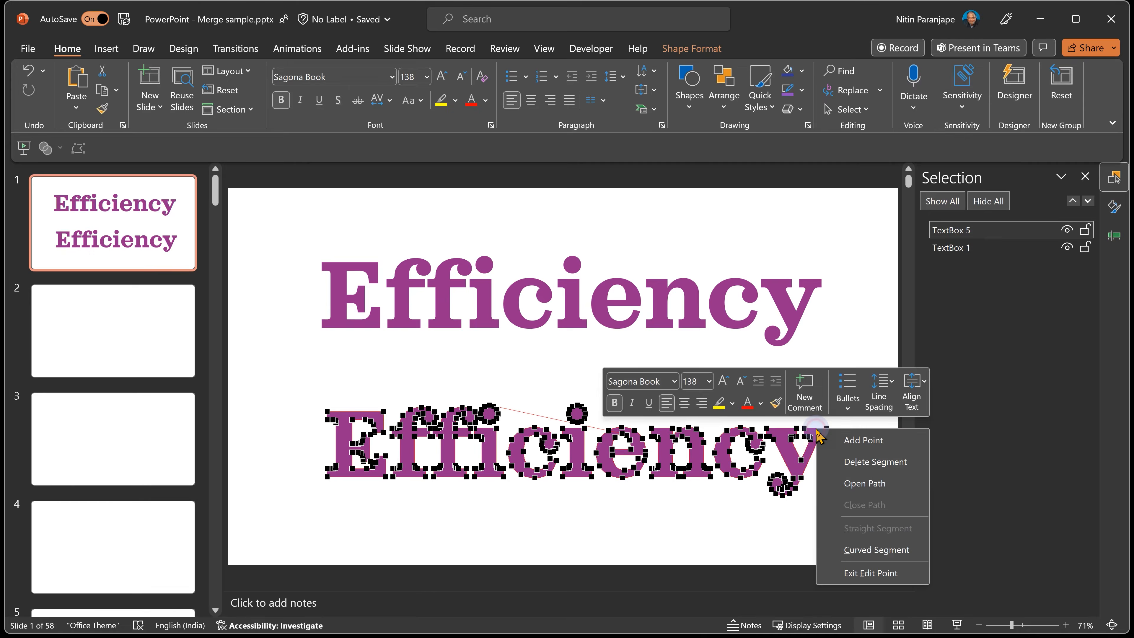
{"action": "left_click", "coordinate": [851, 440]}
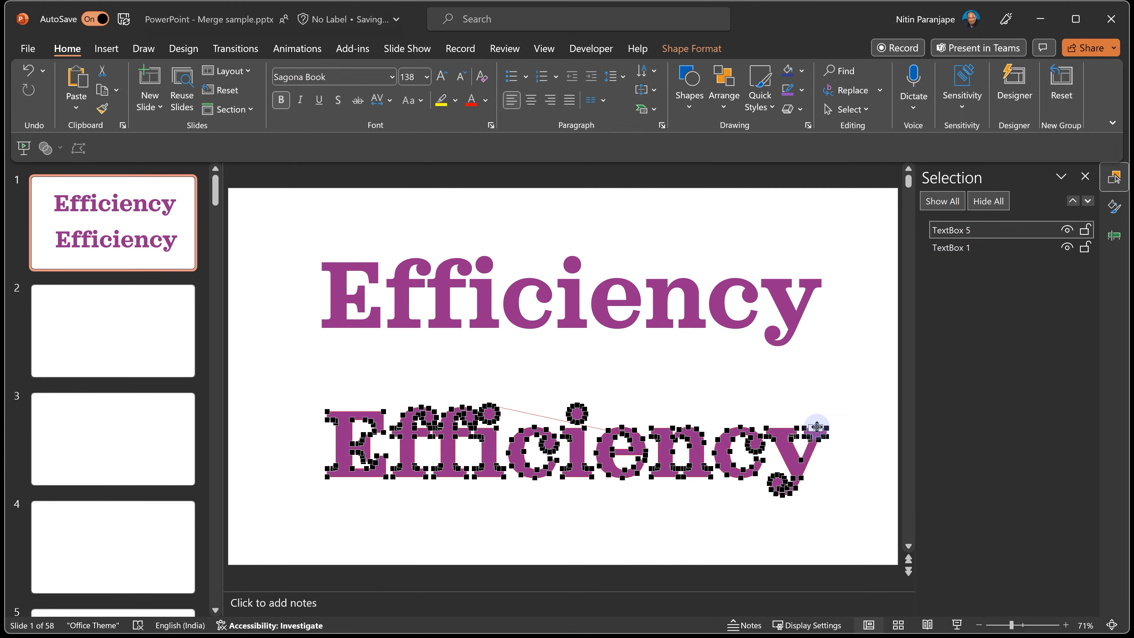
{"action": "left_click_drag", "start_coordinate": [816, 428], "coordinate": [815, 371]}
{"action": "left_click", "coordinate": [837, 576]}
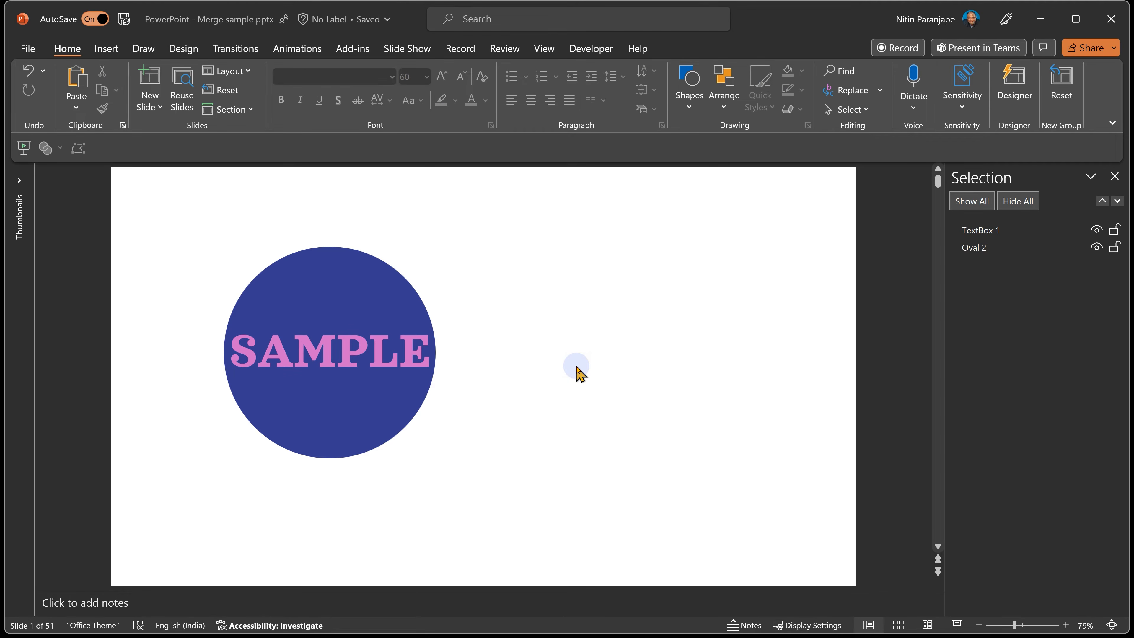
Subtract the SAMPLE text from the blue circle, and reposition the cut-out circle over the olive branch picture
{"action": "left_click", "coordinate": [333, 272]}
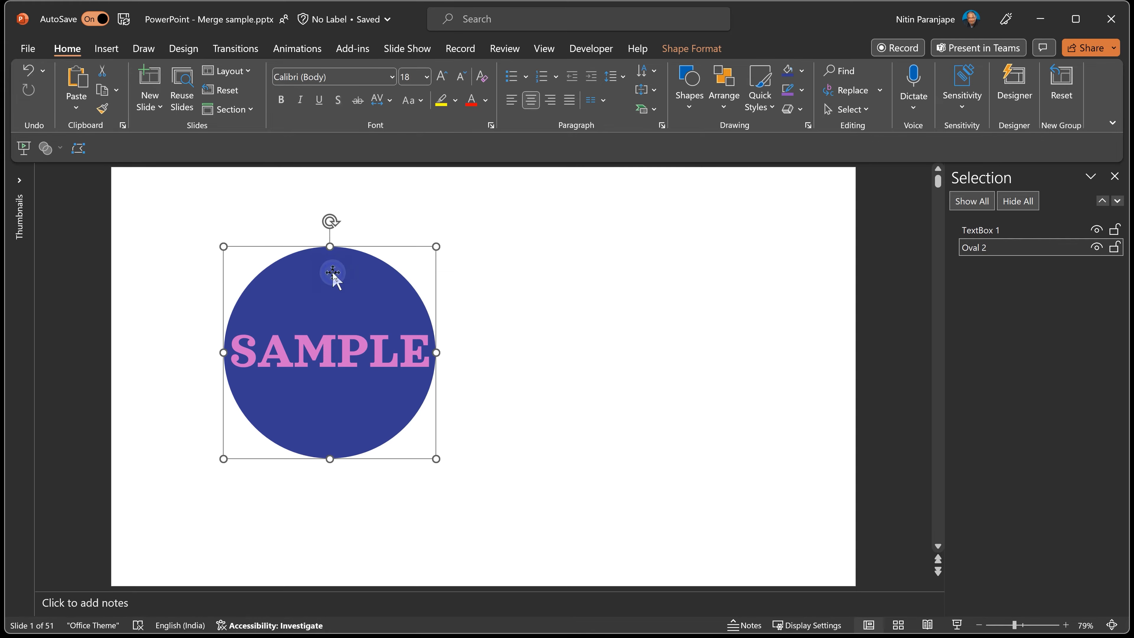
{"action": "left_click", "coordinate": [341, 353], "text": "shift"}
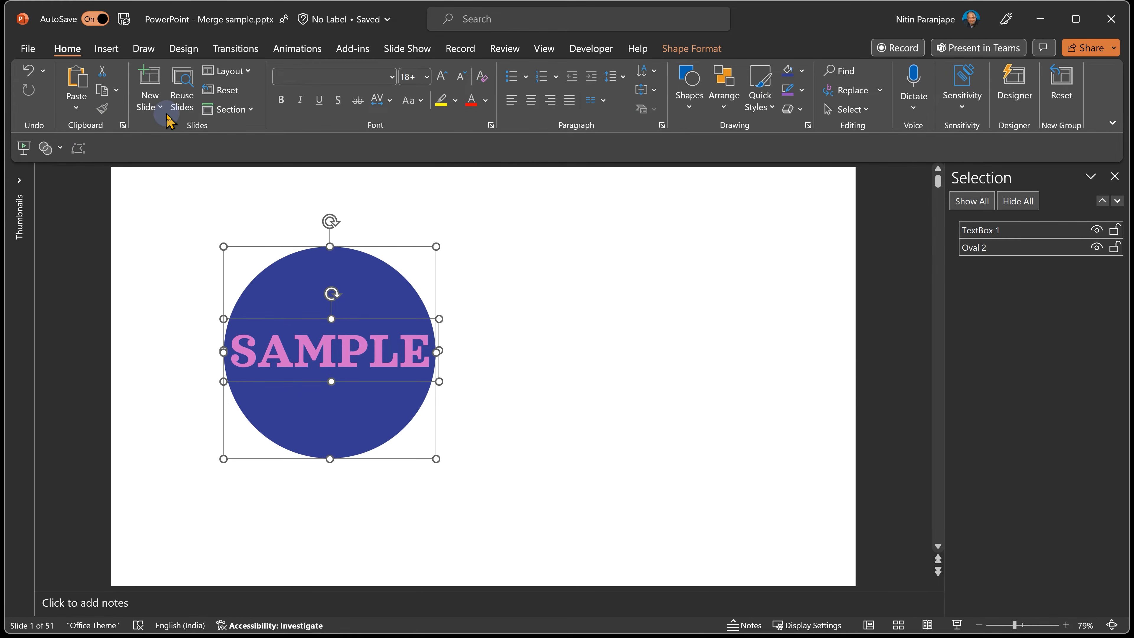
{"action": "left_click", "coordinate": [49, 151]}
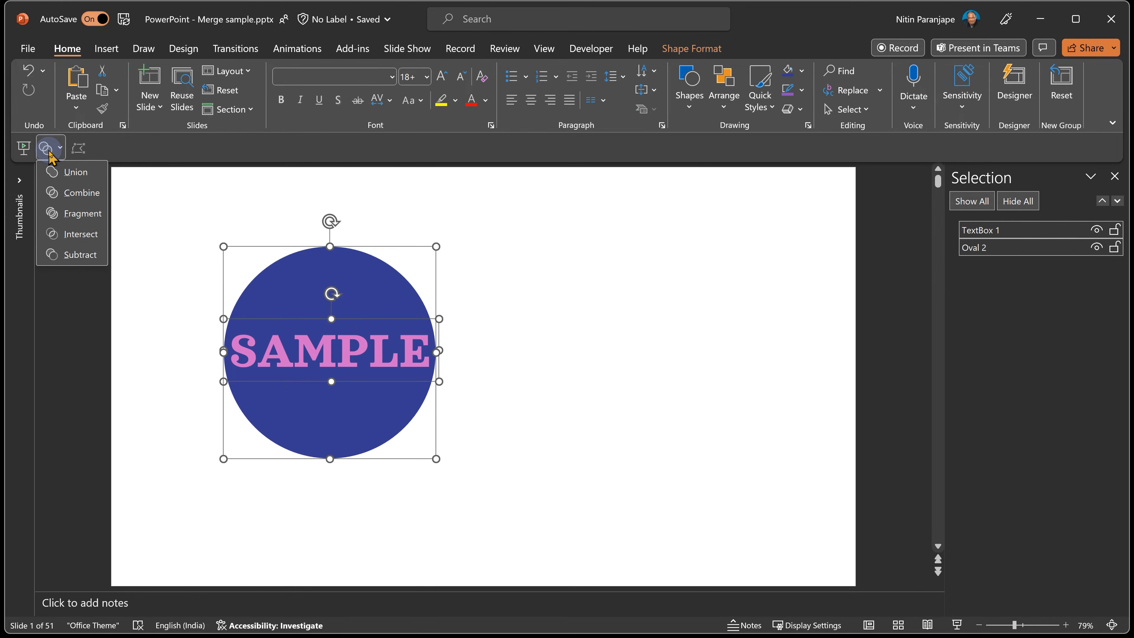
{"action": "left_click", "coordinate": [77, 254]}
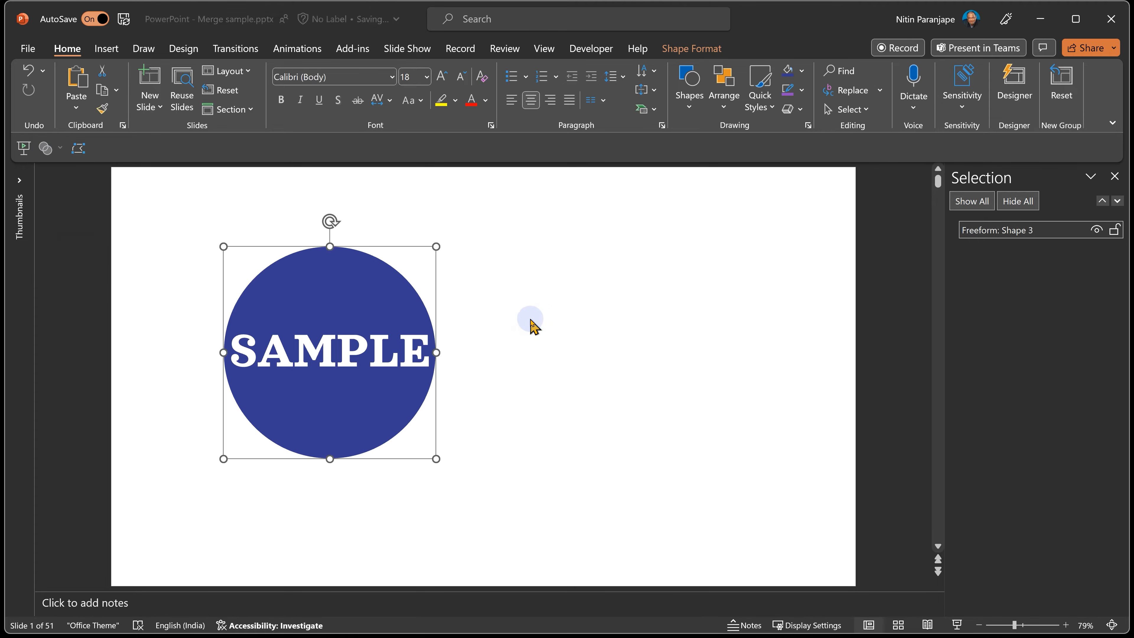
{"action": "left_click", "coordinate": [568, 335]}
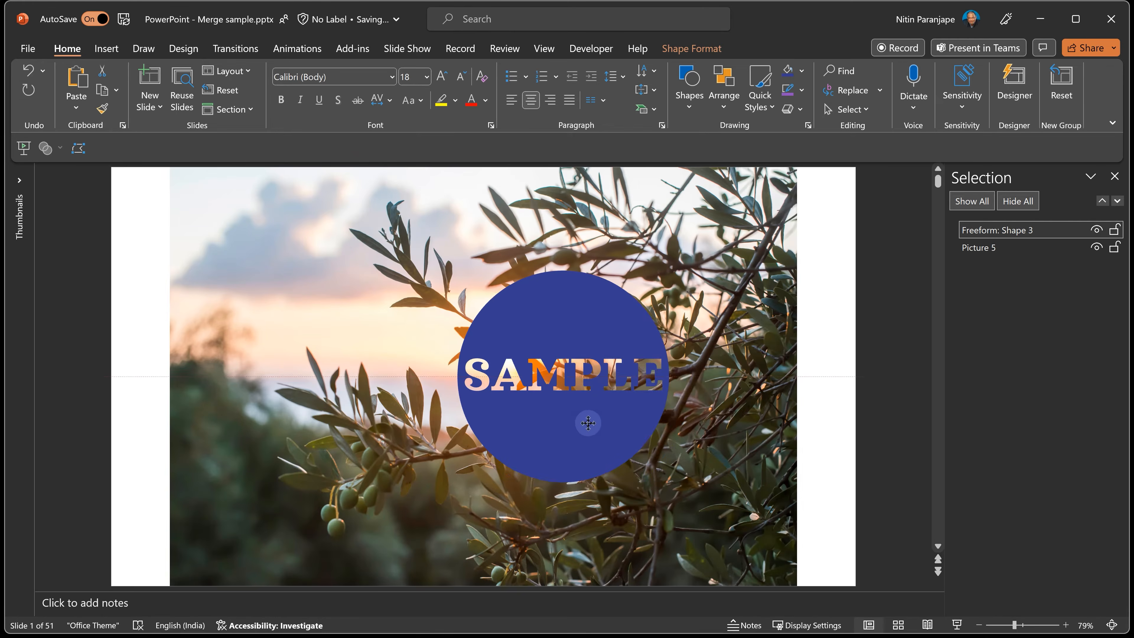
{"action": "left_click_drag", "start_coordinate": [587, 420], "coordinate": [513, 330]}
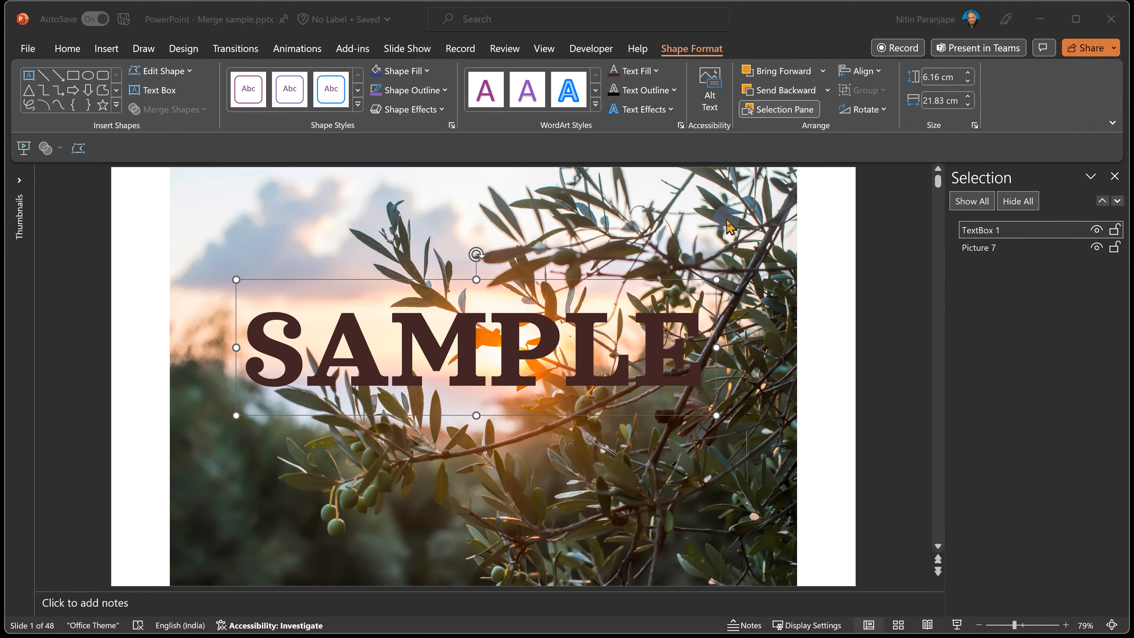
Move the SAMPLE text box down onto the lower part of the olive branch picture
{"action": "left_click", "coordinate": [550, 336]}
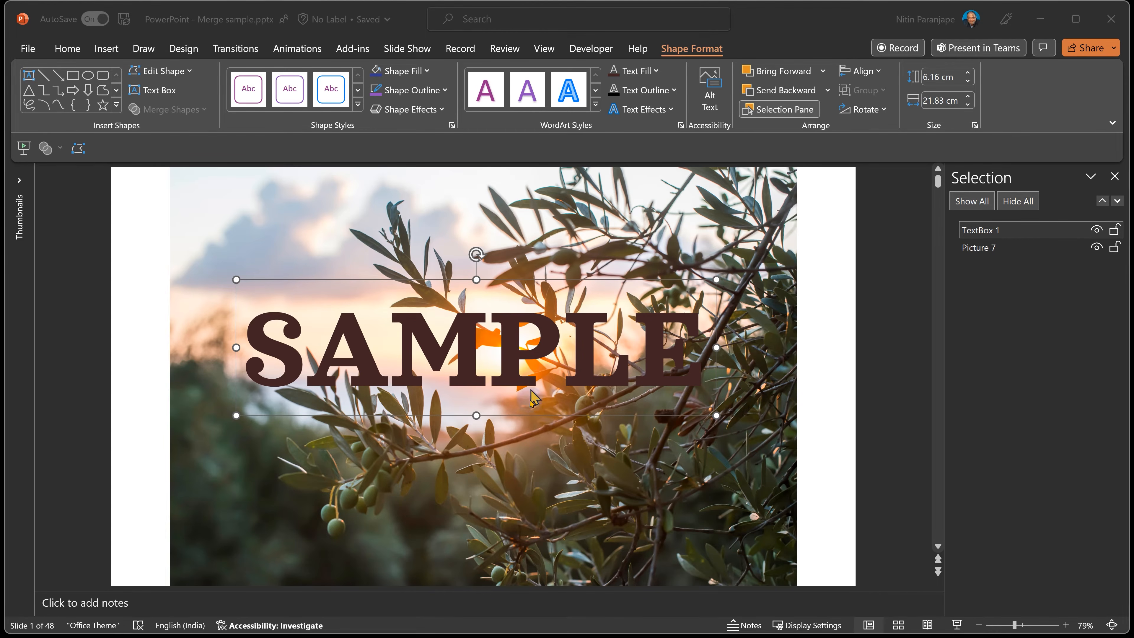
{"action": "left_click", "coordinate": [535, 414]}
{"action": "left_click_drag", "start_coordinate": [535, 415], "coordinate": [549, 525]}
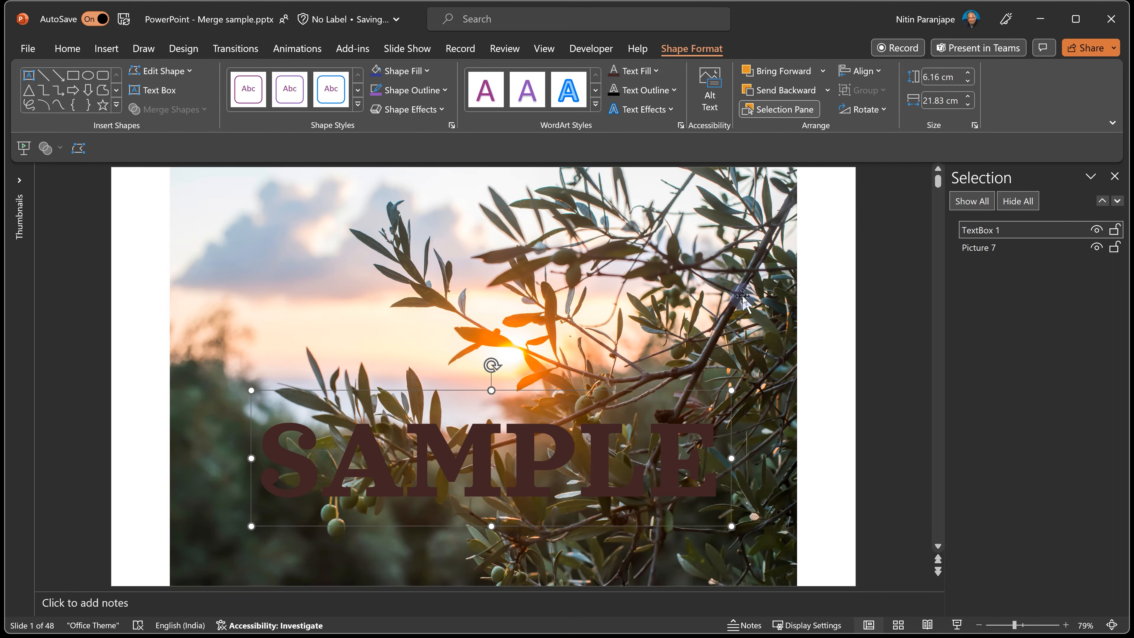
Intersect the olive branch picture with the SAMPLE text, selecting the picture first, and undo the merge
{"action": "left_click", "coordinate": [600, 267]}
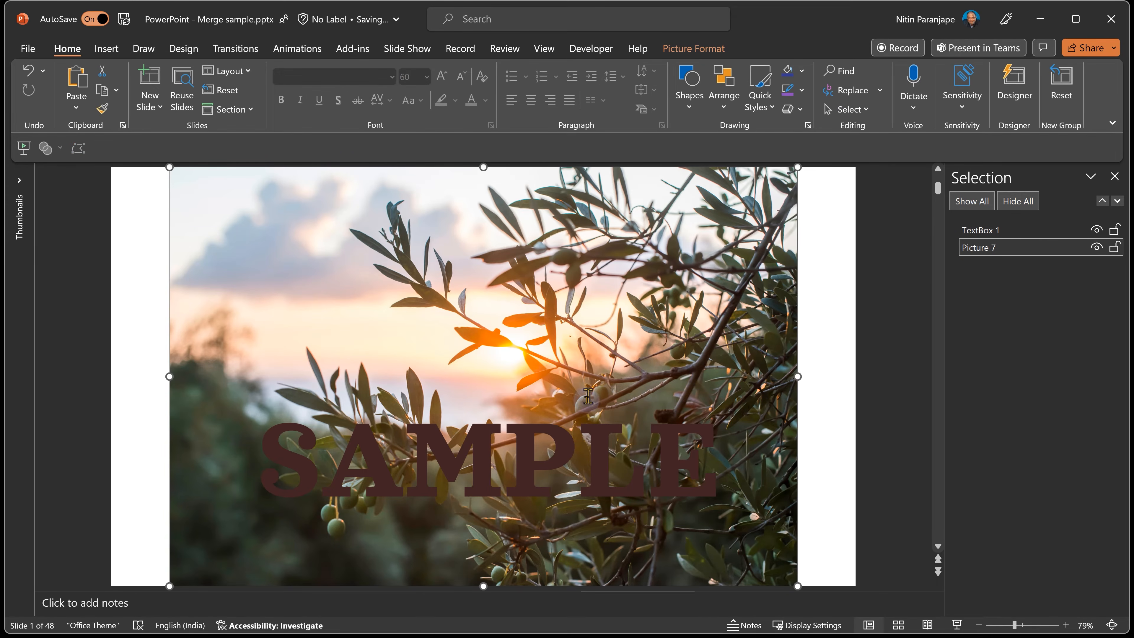
{"action": "left_click", "coordinate": [557, 445], "text": "shift"}
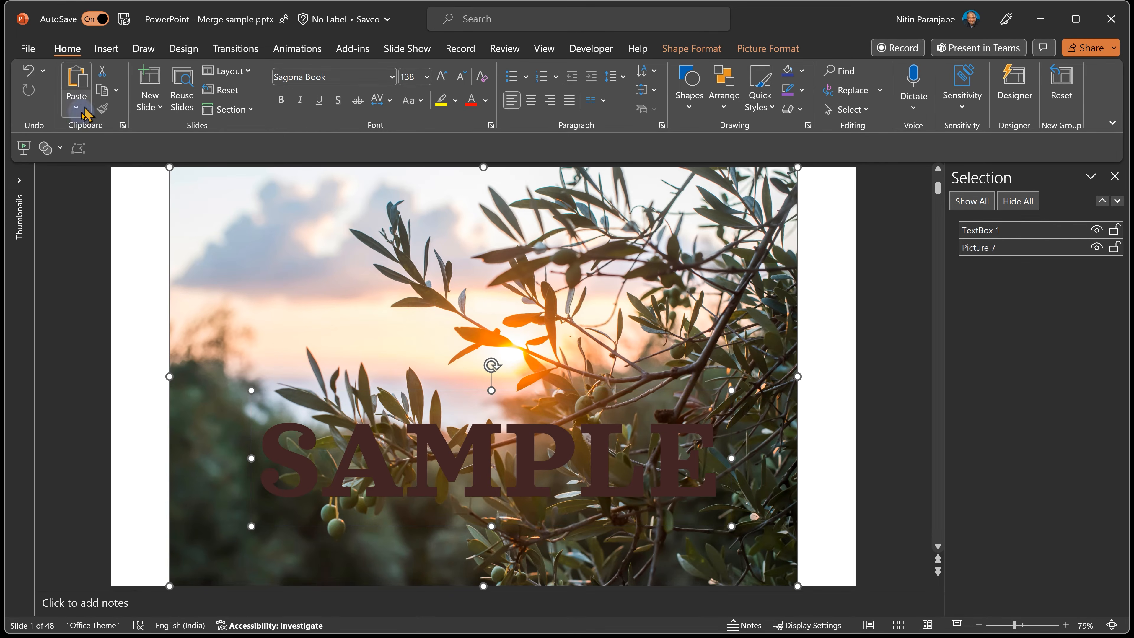
{"action": "left_click", "coordinate": [60, 149]}
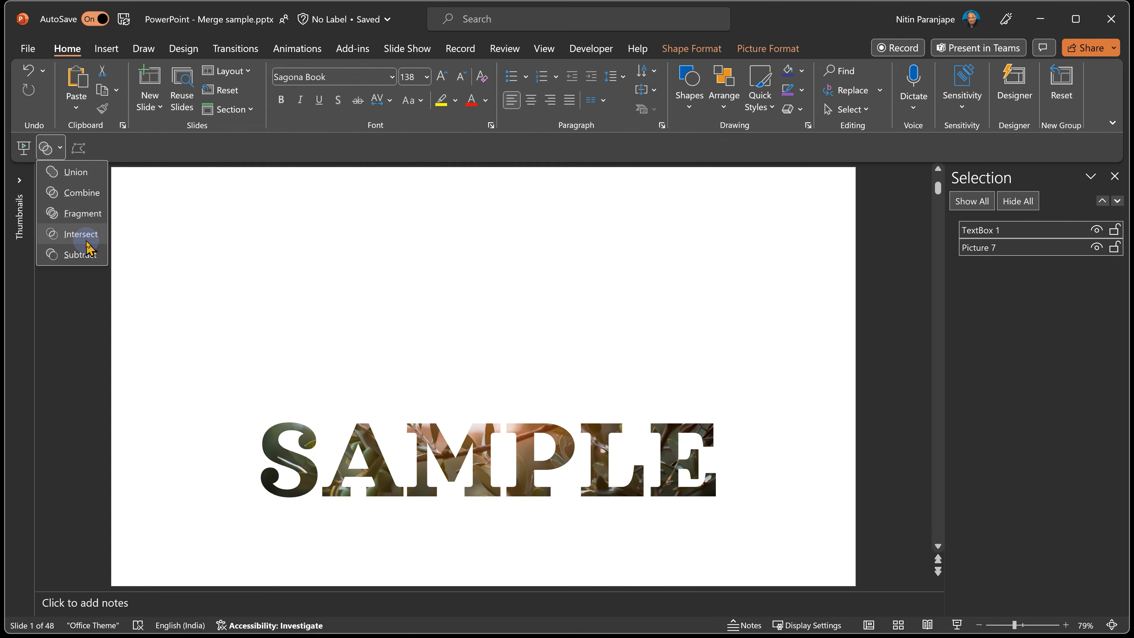
{"action": "left_click", "coordinate": [87, 240]}
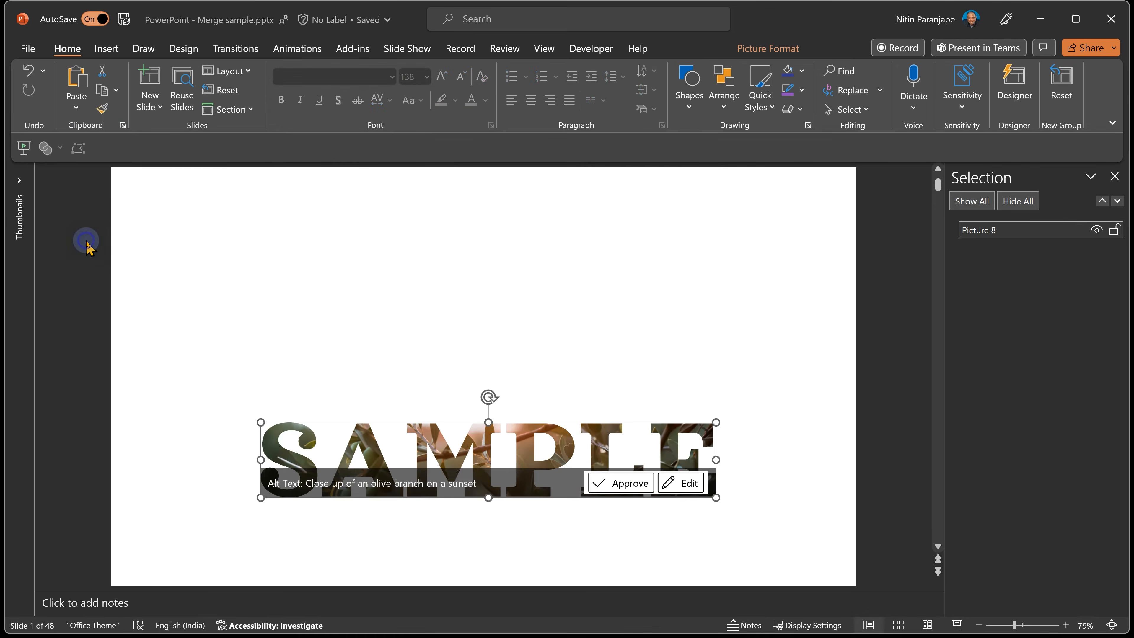
{"action": "left_click", "coordinate": [712, 357]}
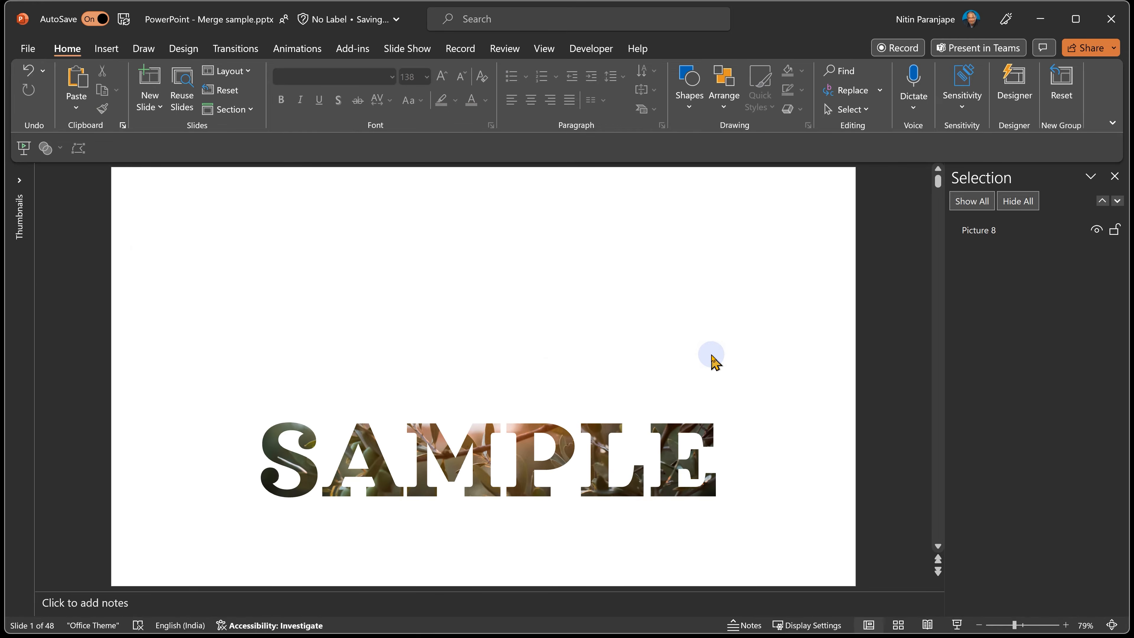
{"action": "key", "text": "ctrl+z"}
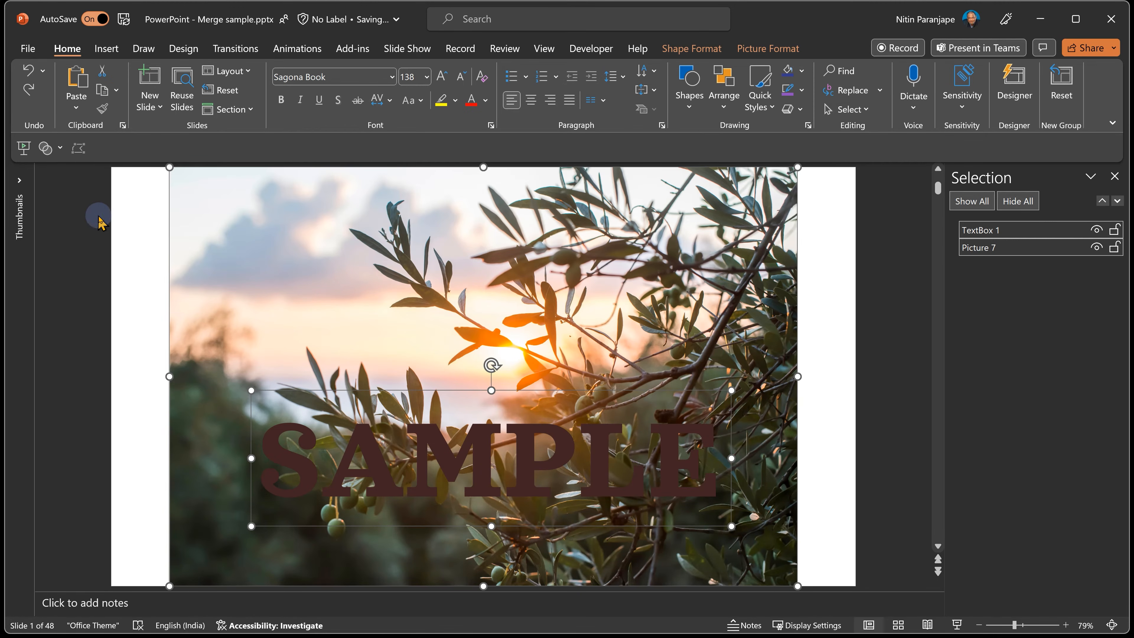
Duplicate the slide and cut the olive branch picture from the copy
{"action": "left_click", "coordinate": [92, 233]}
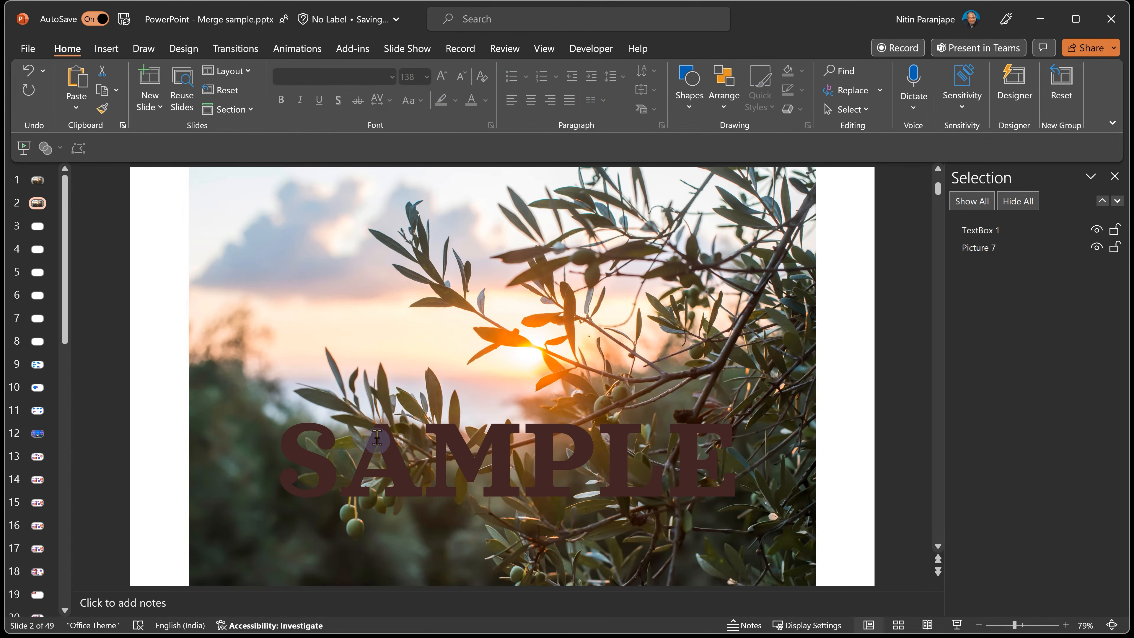
{"action": "left_click", "coordinate": [380, 446]}
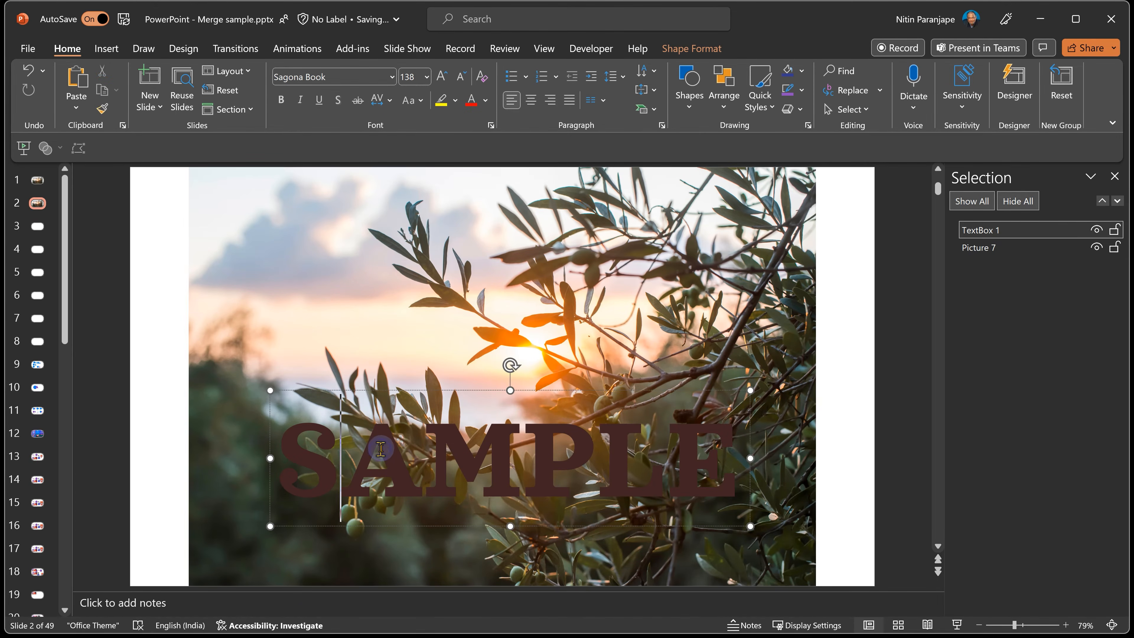
{"action": "left_click", "coordinate": [403, 297]}
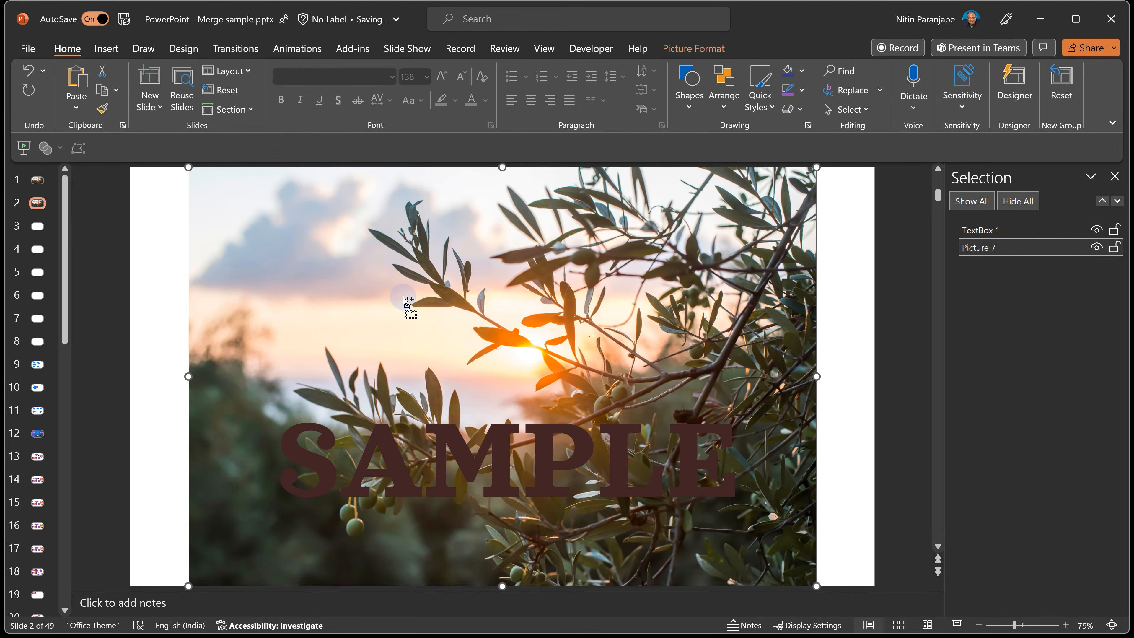
{"action": "key", "text": "Delete"}
Fill the SAMPLE text on slide 2 with a picture fill taken from the clipboard
{"action": "left_click", "coordinate": [442, 452]}
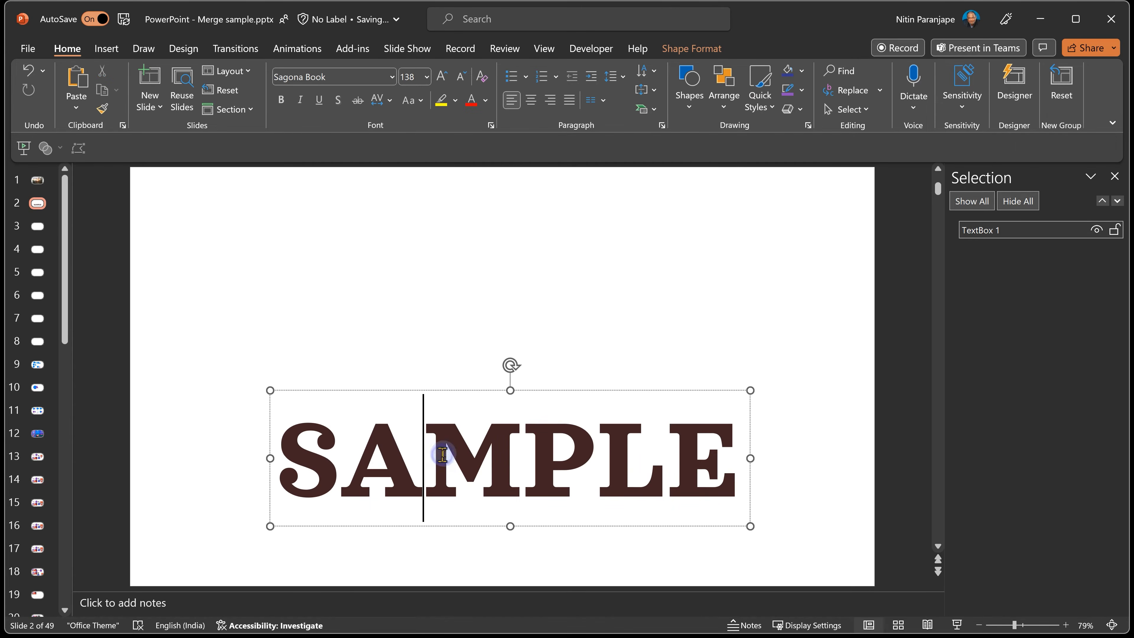
{"action": "left_click", "coordinate": [692, 48]}
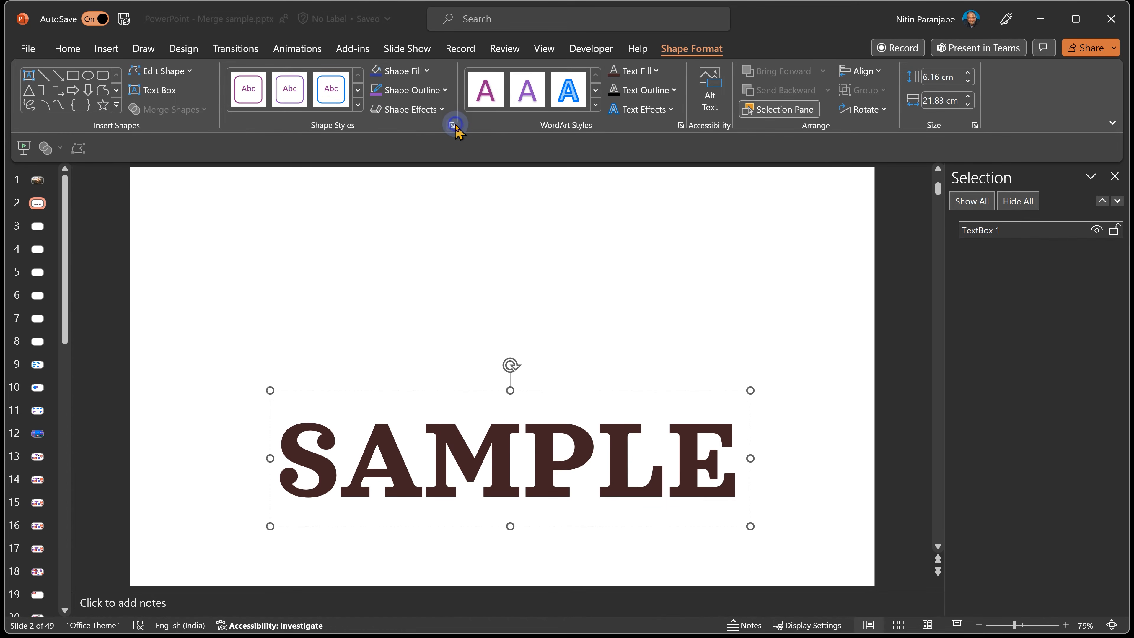
{"action": "left_click", "coordinate": [451, 126]}
{"action": "left_click", "coordinate": [1012, 199]}
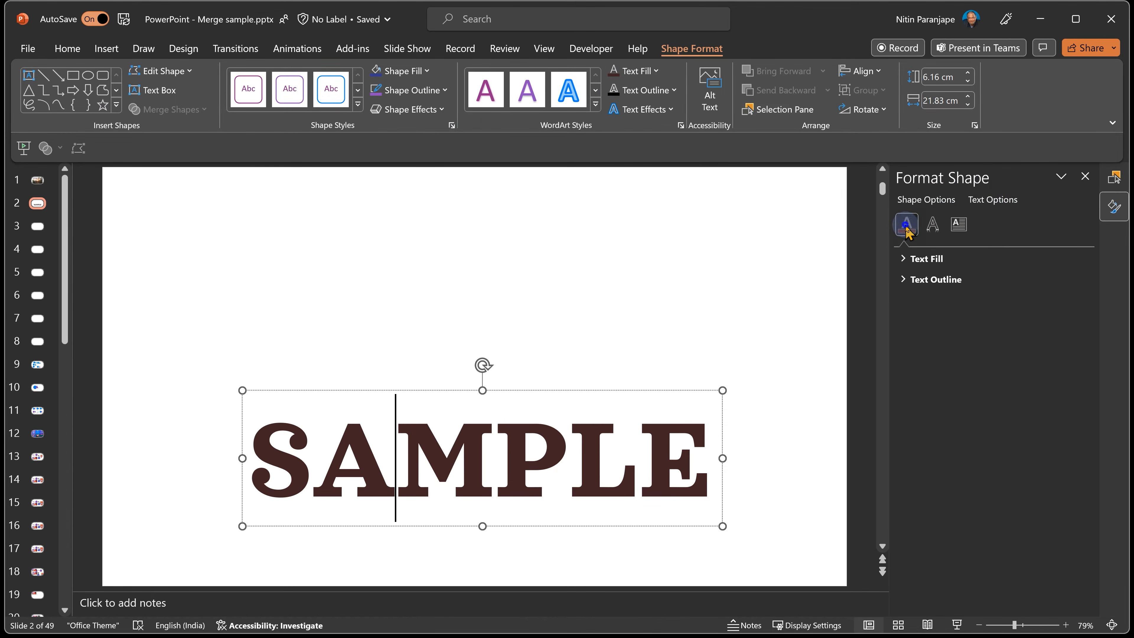
{"action": "left_click", "coordinate": [912, 263]}
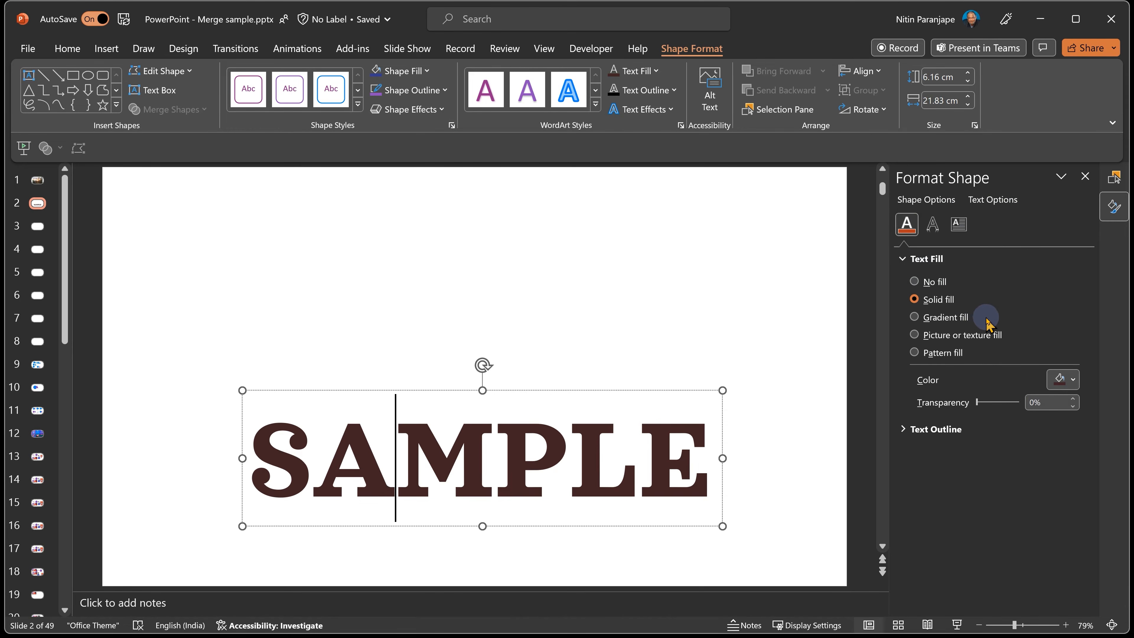
{"action": "left_click", "coordinate": [965, 335]}
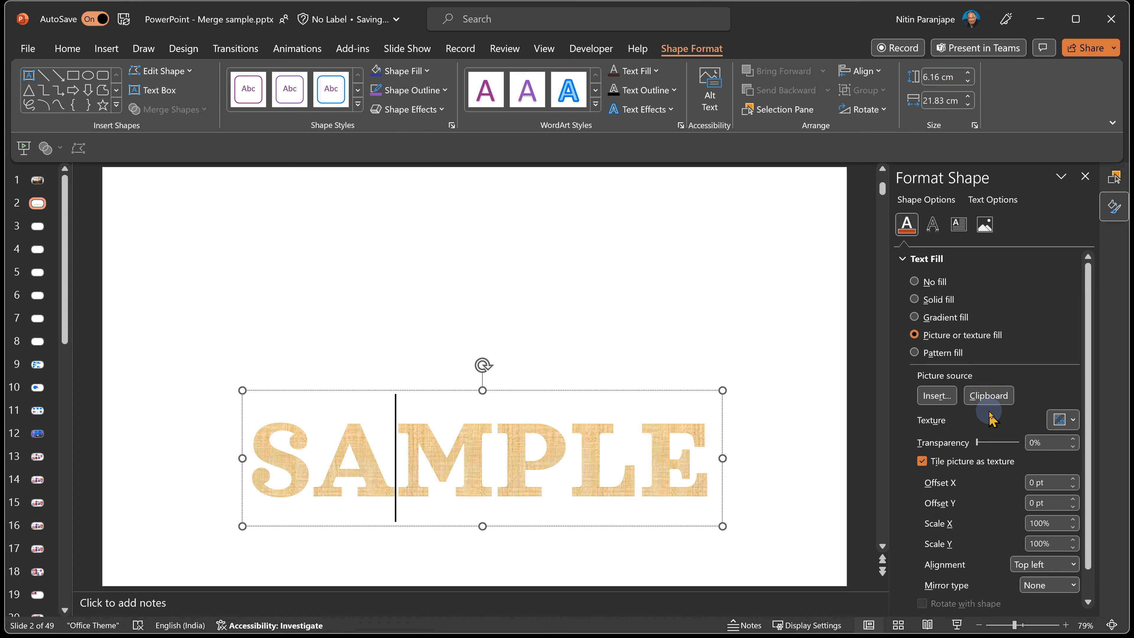
{"action": "left_click", "coordinate": [990, 396]}
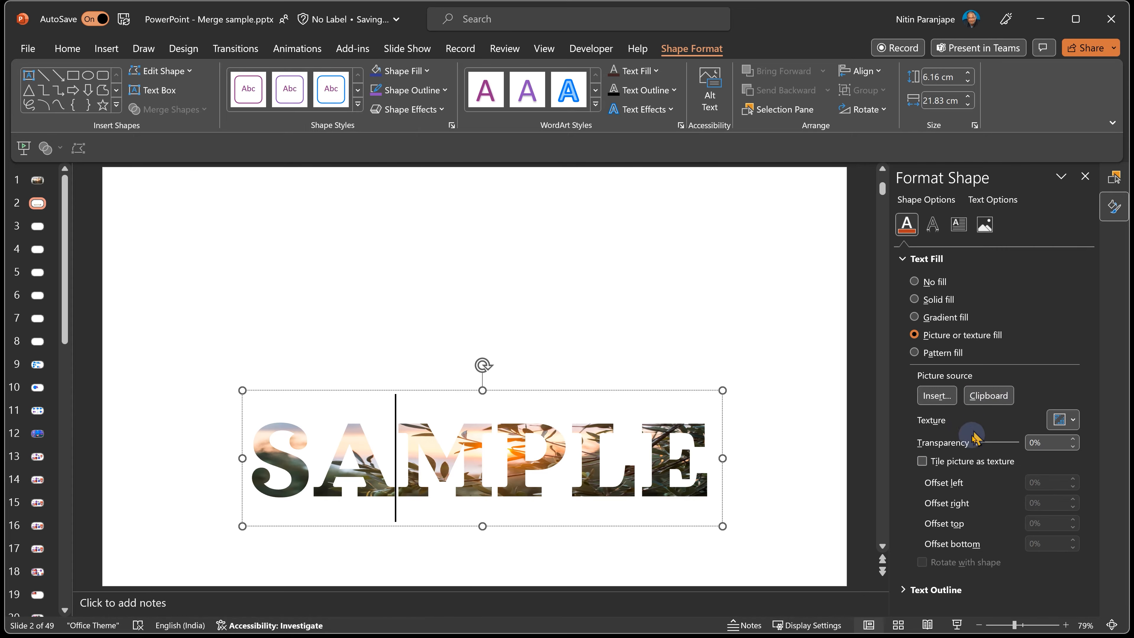
Tile the picture fill of the SAMPLE text on slide 2 as a texture with Center alignment
{"action": "left_click", "coordinate": [939, 463]}
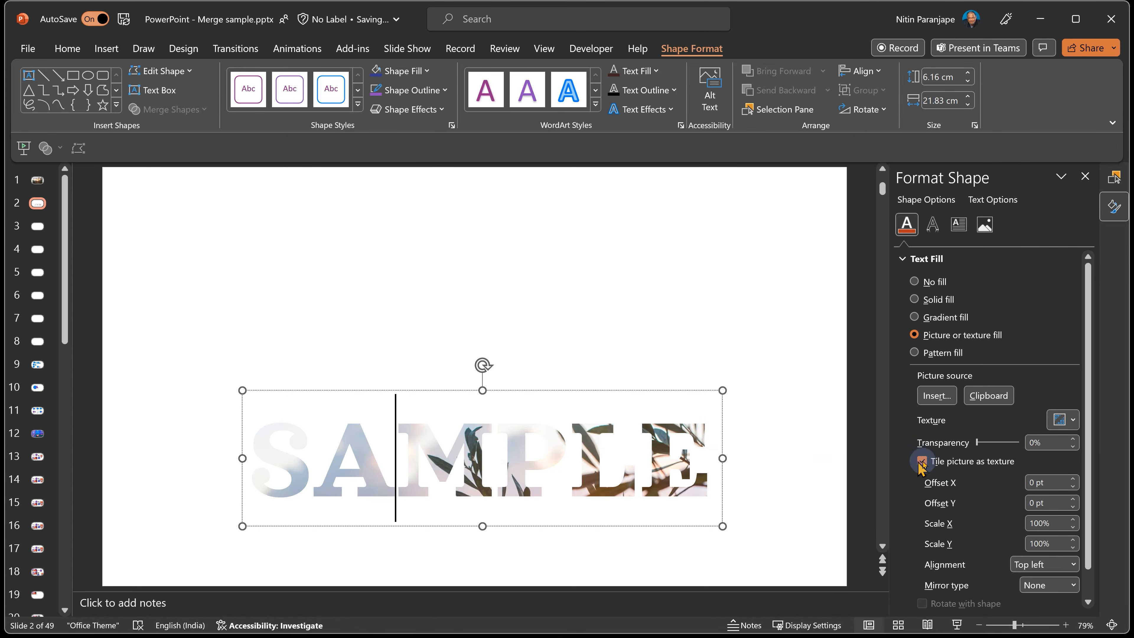
{"action": "left_click", "coordinate": [1037, 565]}
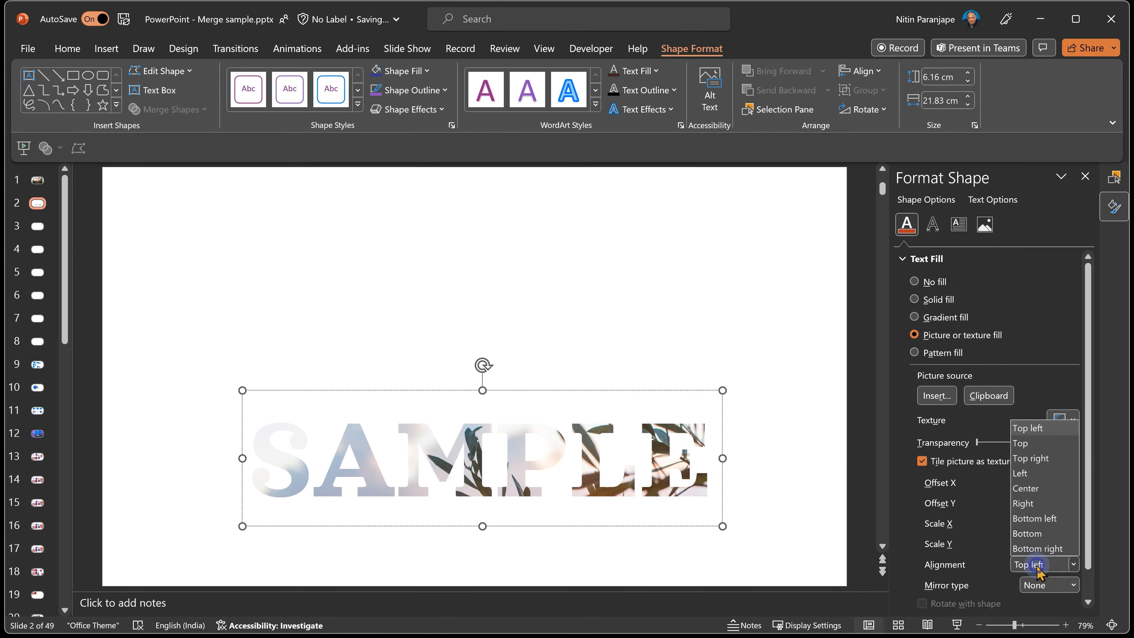
{"action": "left_click", "coordinate": [1035, 489]}
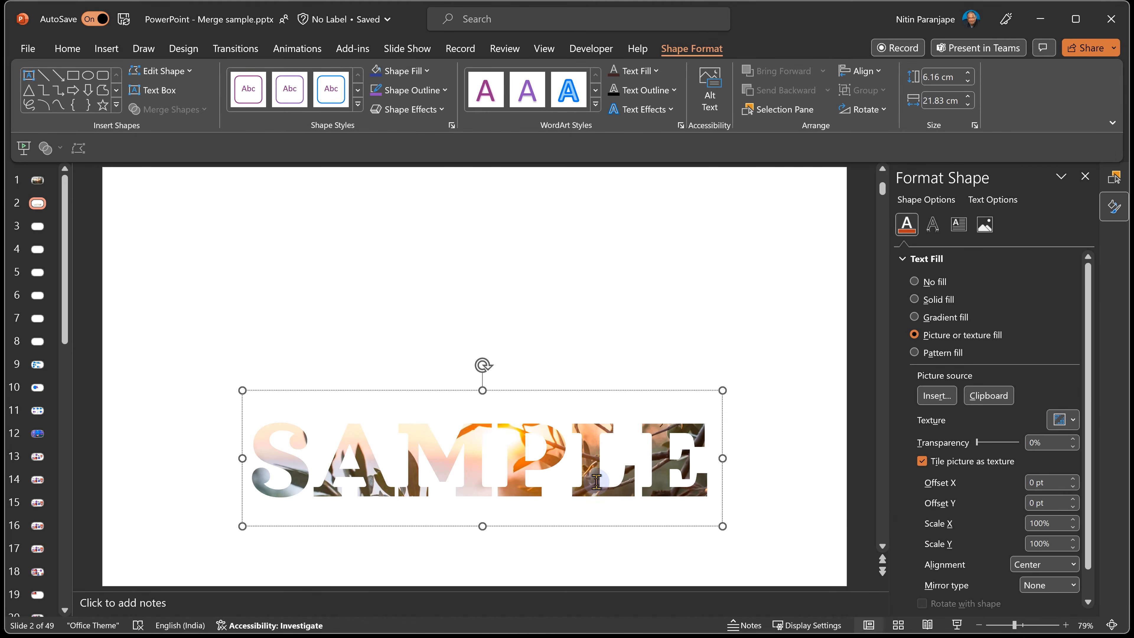
Move the SAMPLE text box on slide 1 slightly lower over the olive branch picture
{"action": "left_click", "coordinate": [32, 182]}
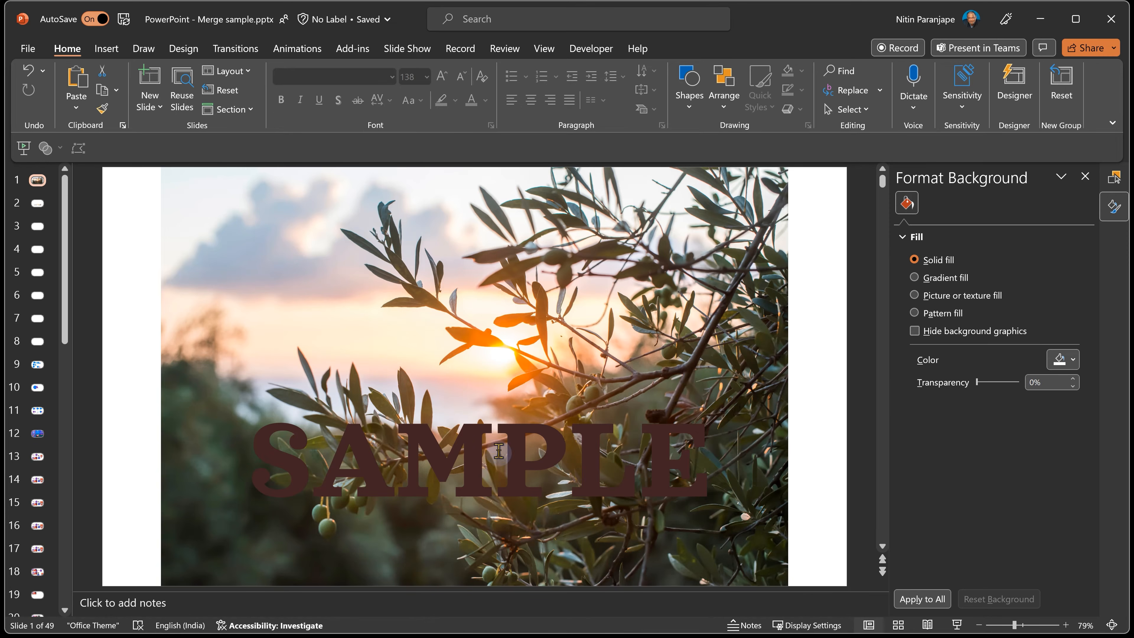
{"action": "left_click", "coordinate": [514, 520]}
{"action": "left_click_drag", "start_coordinate": [514, 520], "coordinate": [514, 564]}
Intersect the olive branch picture on slide 1 with the SAMPLE text, selecting the picture first
{"action": "left_click", "coordinate": [398, 317]}
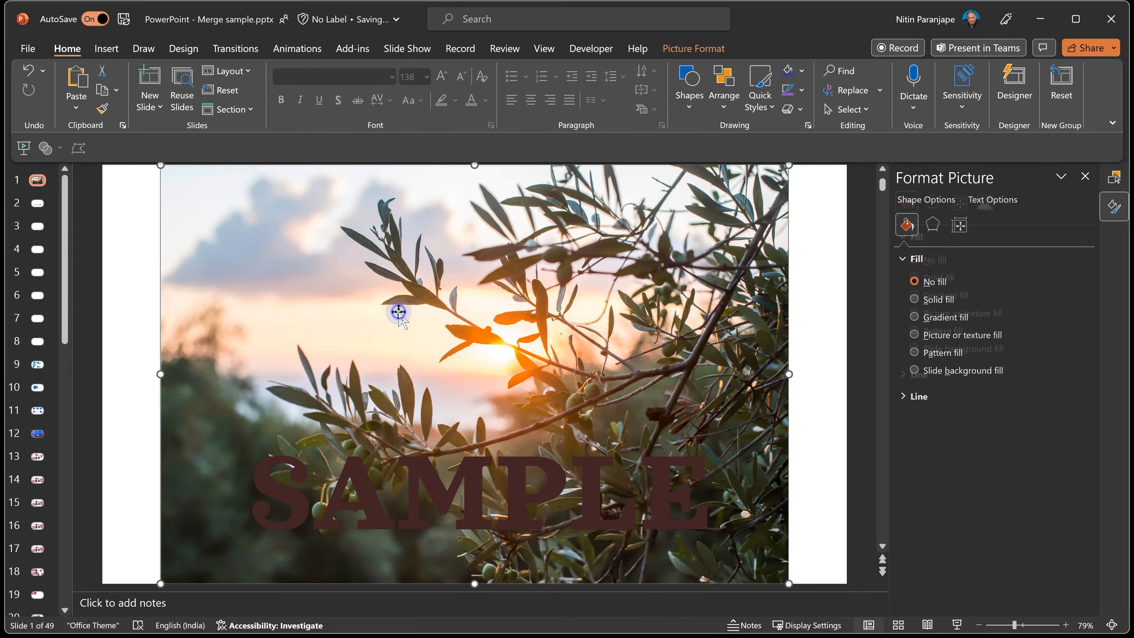
{"action": "left_click", "coordinate": [428, 479], "text": "shift"}
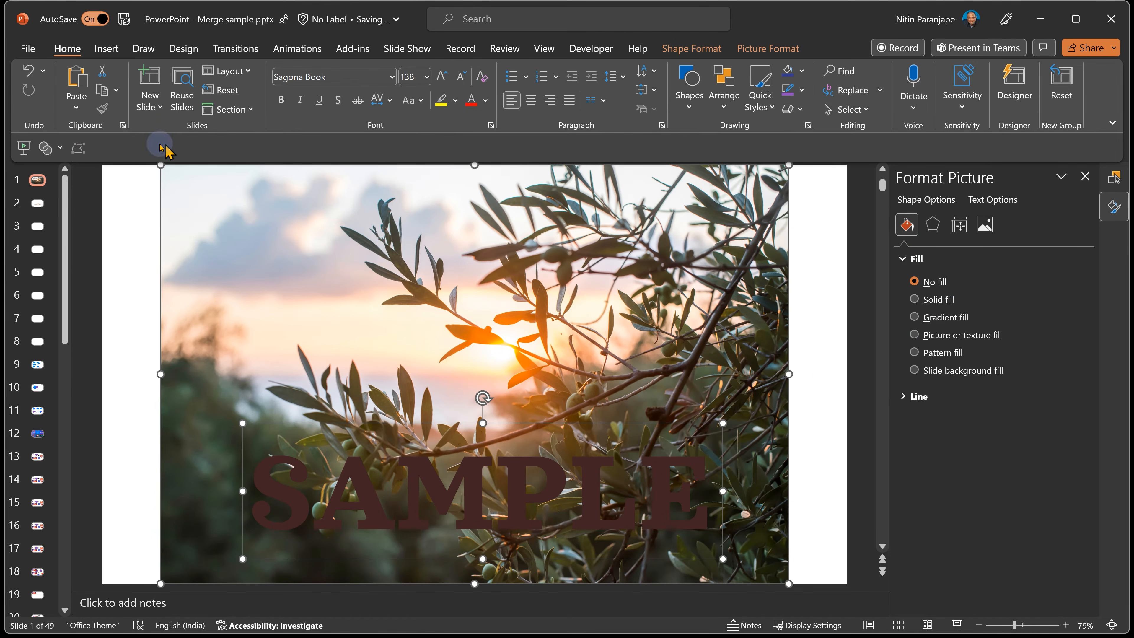
{"action": "left_click", "coordinate": [47, 148]}
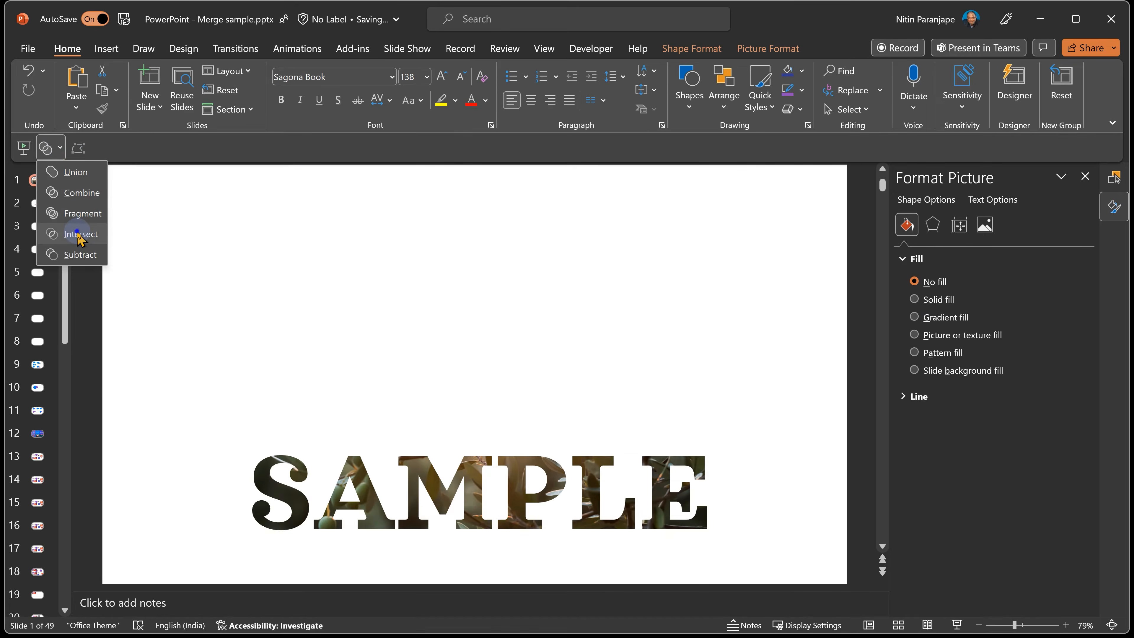
{"action": "left_click", "coordinate": [77, 235]}
{"action": "left_click", "coordinate": [542, 357]}
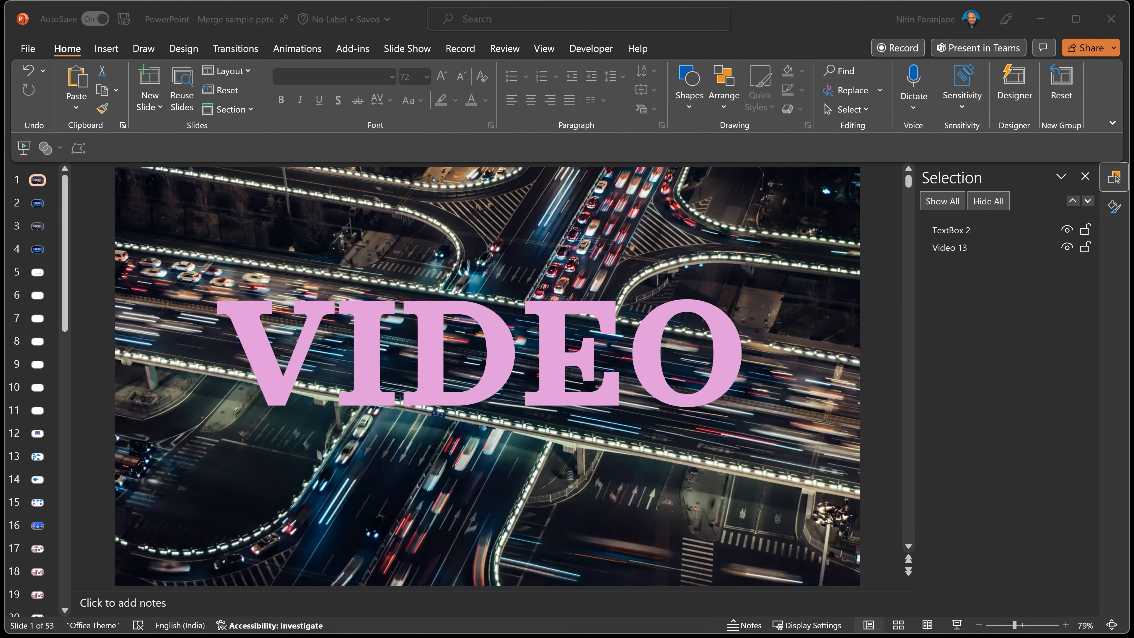
Preview the video slides as a slide show, and intersect the traffic video on slide 1 with the VIDEO text
{"action": "left_click", "coordinate": [957, 625]}
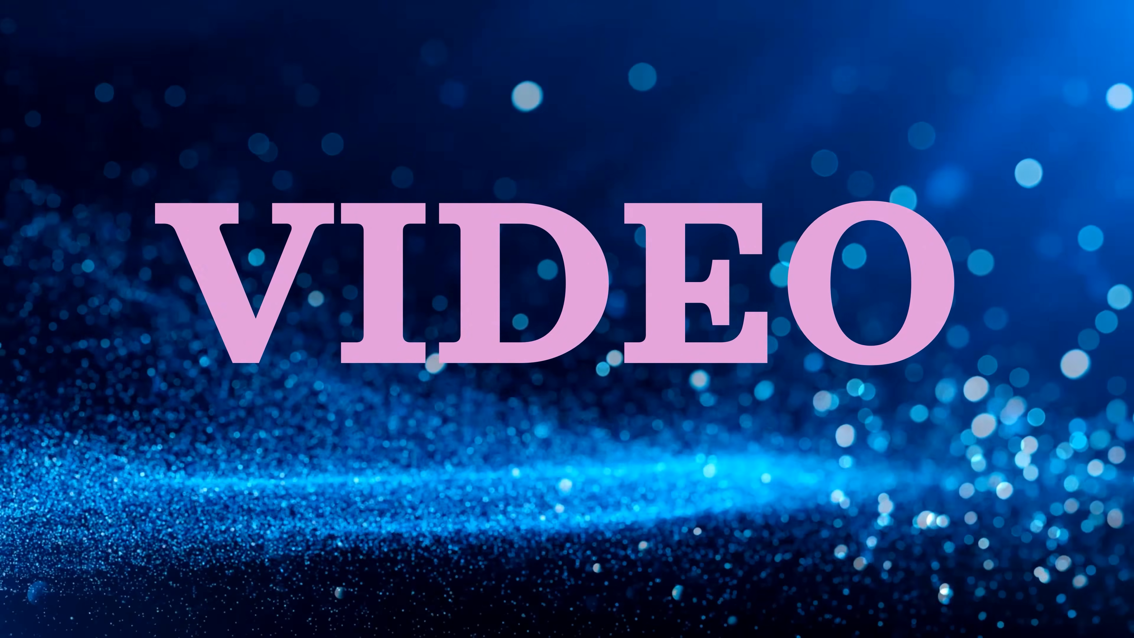
{"action": "key", "text": "Escape"}
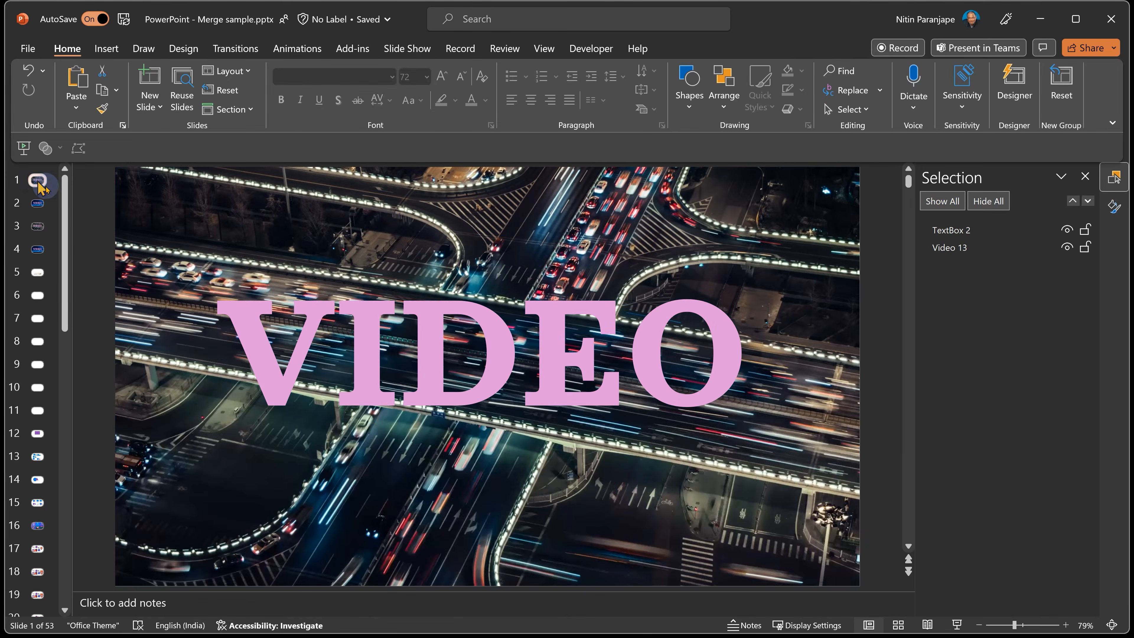
{"action": "left_click", "coordinate": [422, 250]}
{"action": "left_click", "coordinate": [731, 331]}
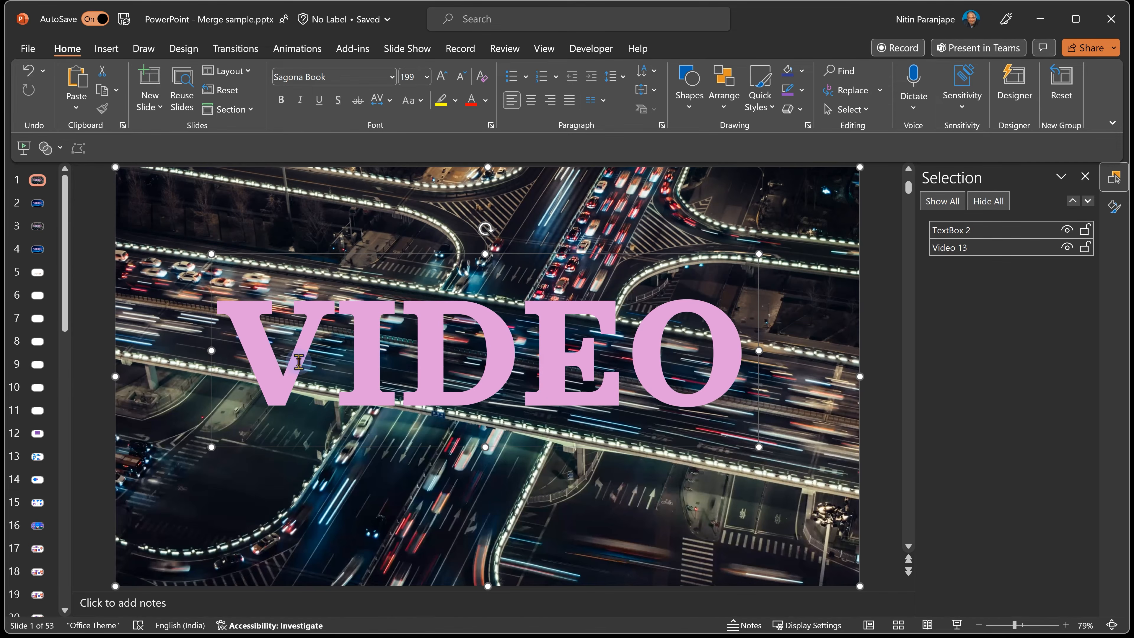
{"action": "left_click", "coordinate": [46, 148]}
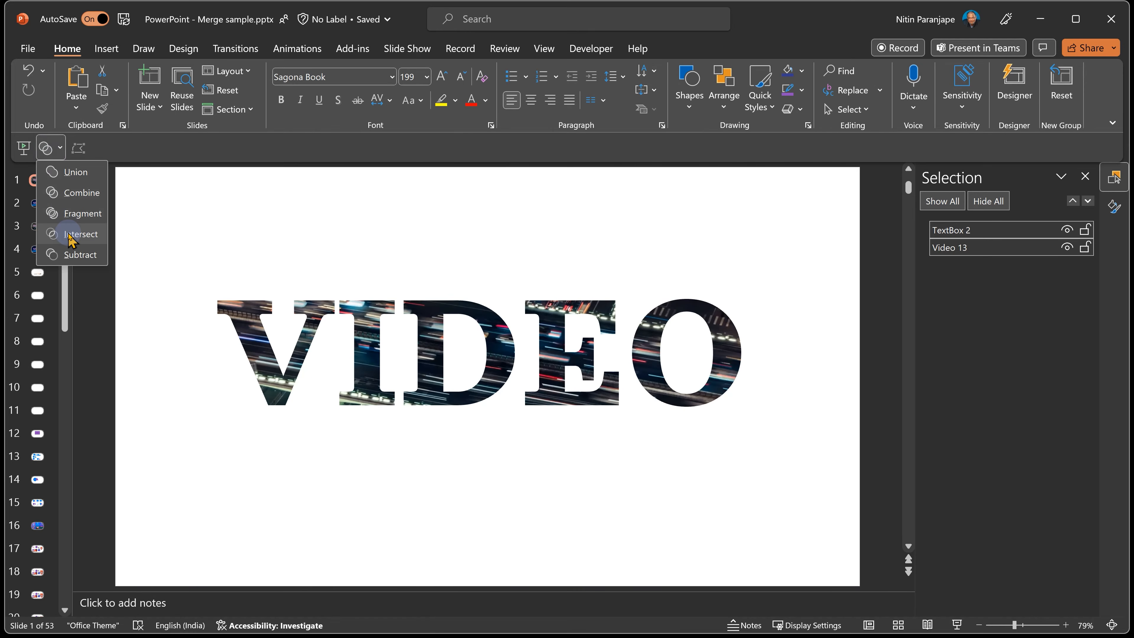
{"action": "left_click", "coordinate": [72, 239]}
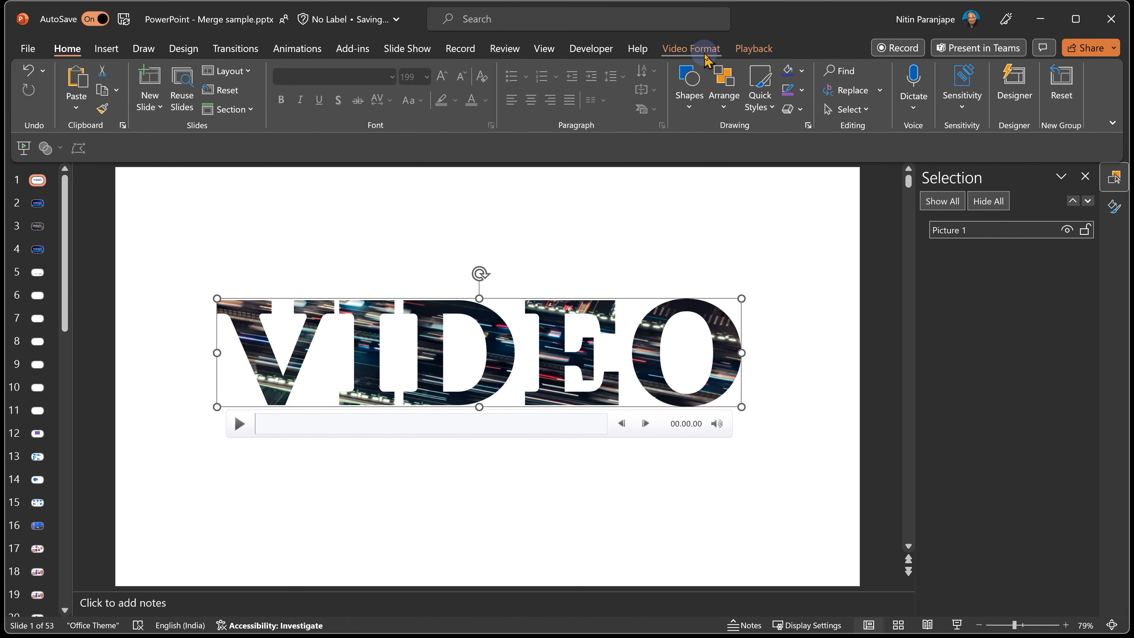
Set the text-shaped traffic video to start automatically and play it in the slide show
{"action": "left_click", "coordinate": [753, 49]}
{"action": "left_click", "coordinate": [454, 71]}
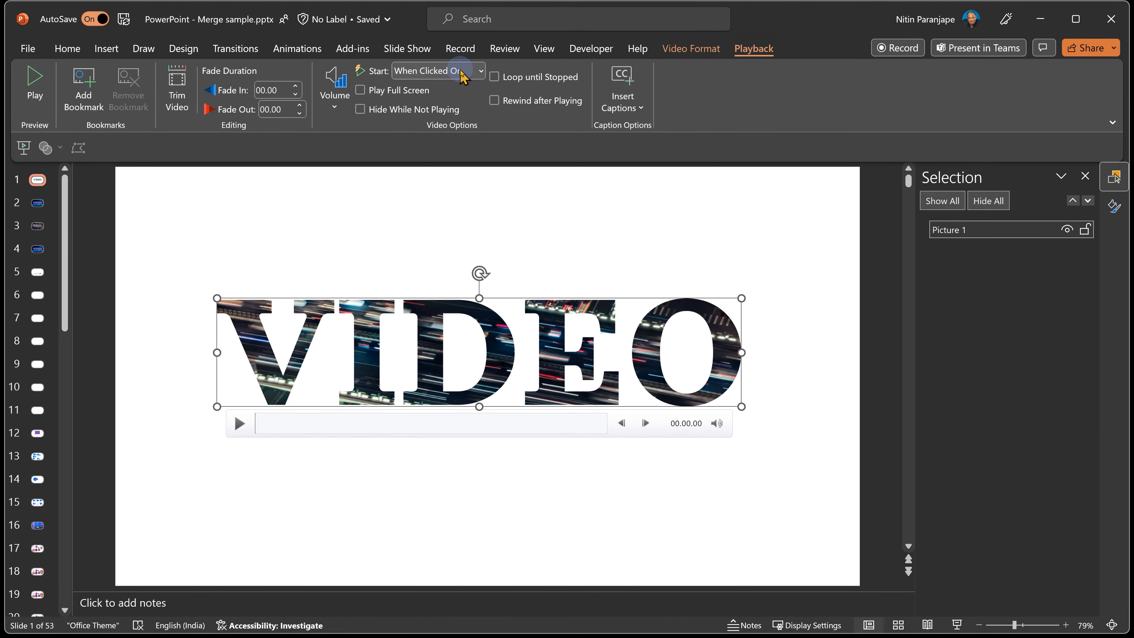
{"action": "left_click", "coordinate": [459, 73]}
{"action": "left_click", "coordinate": [444, 109]}
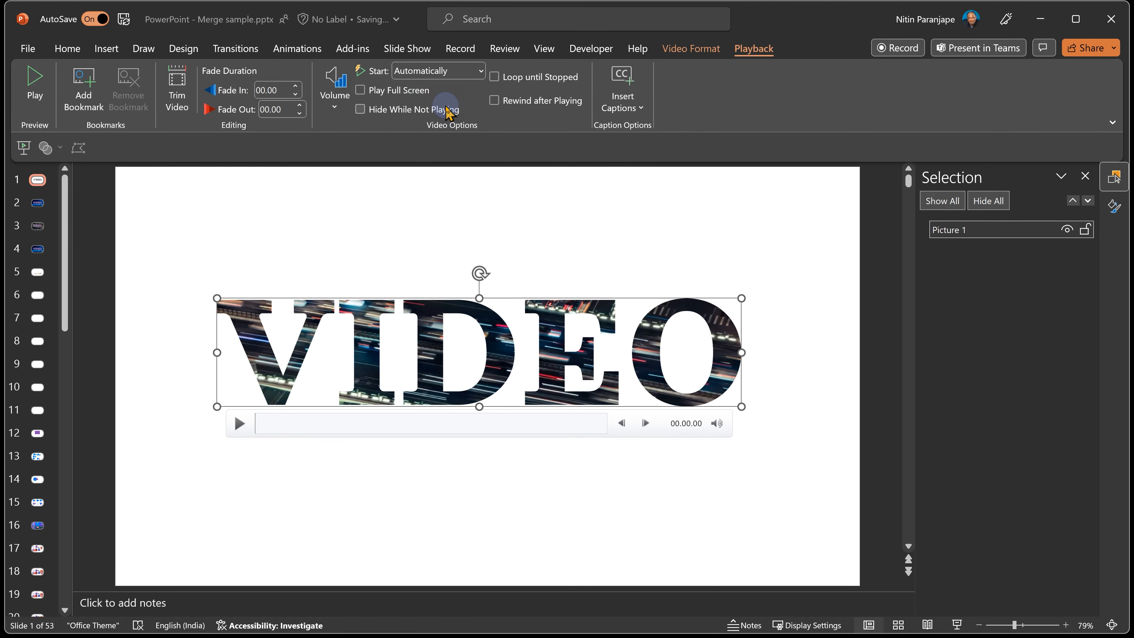
{"action": "left_click", "coordinate": [956, 625]}
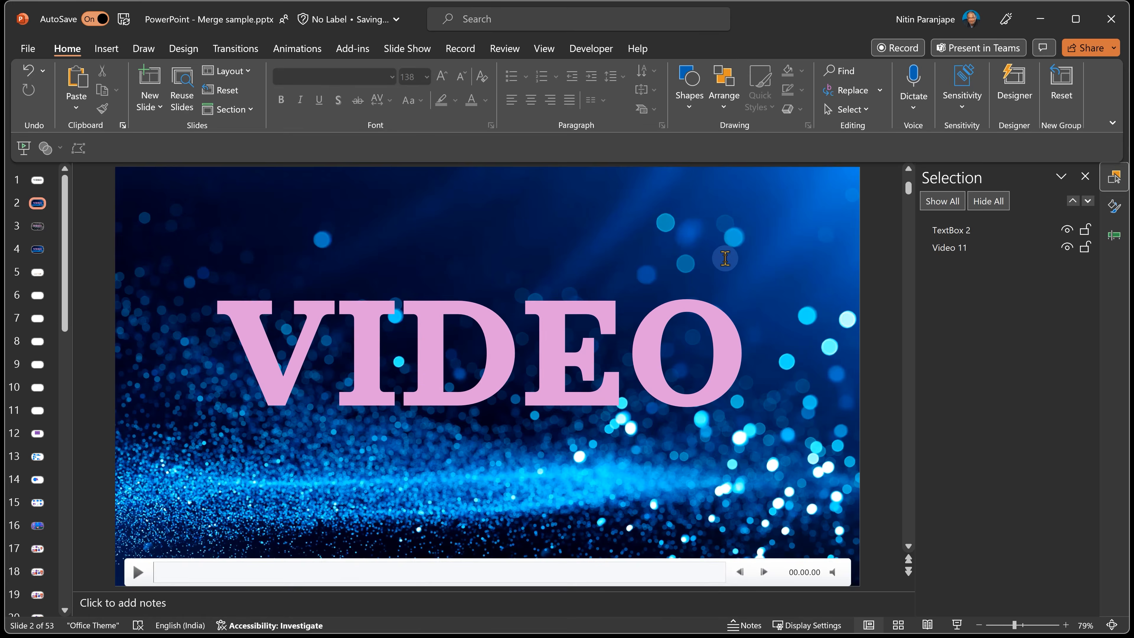
Intersect the blue particle video on slide 2 with the VIDEO text, selecting the video first
{"action": "left_click", "coordinate": [725, 258]}
{"action": "left_click", "coordinate": [787, 236]}
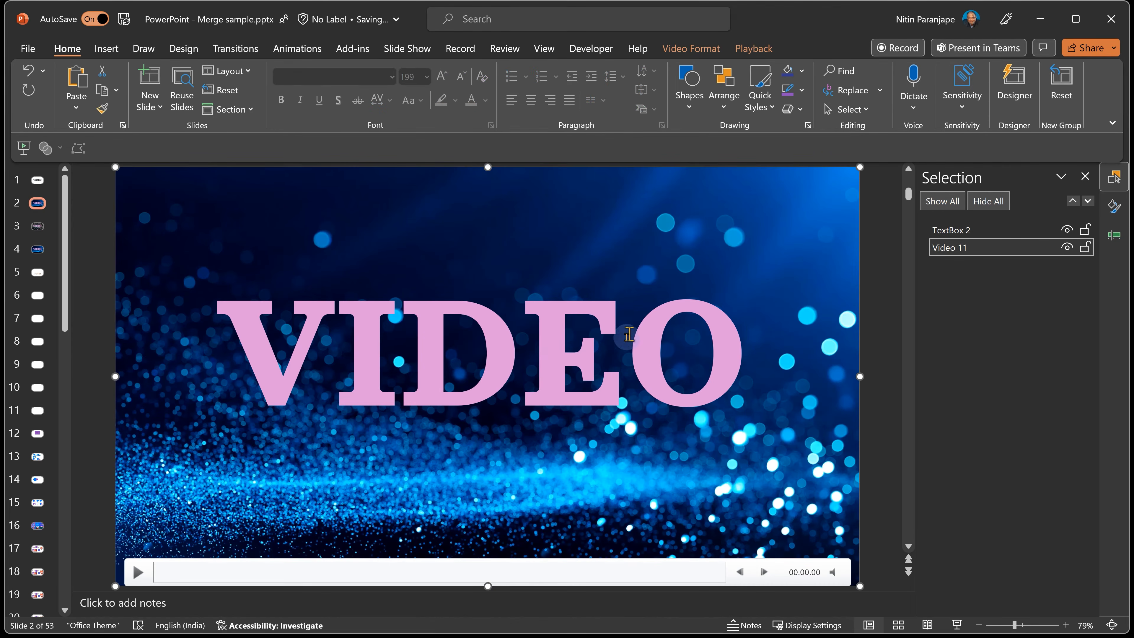
{"action": "left_click", "coordinate": [624, 340]}
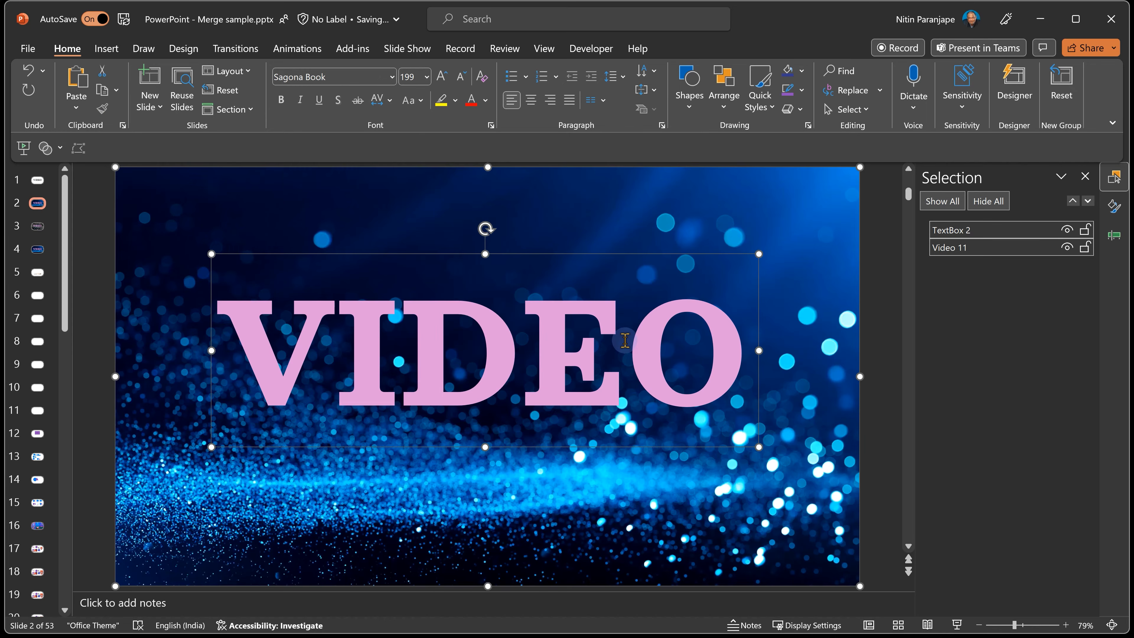
{"action": "left_click", "coordinate": [46, 148]}
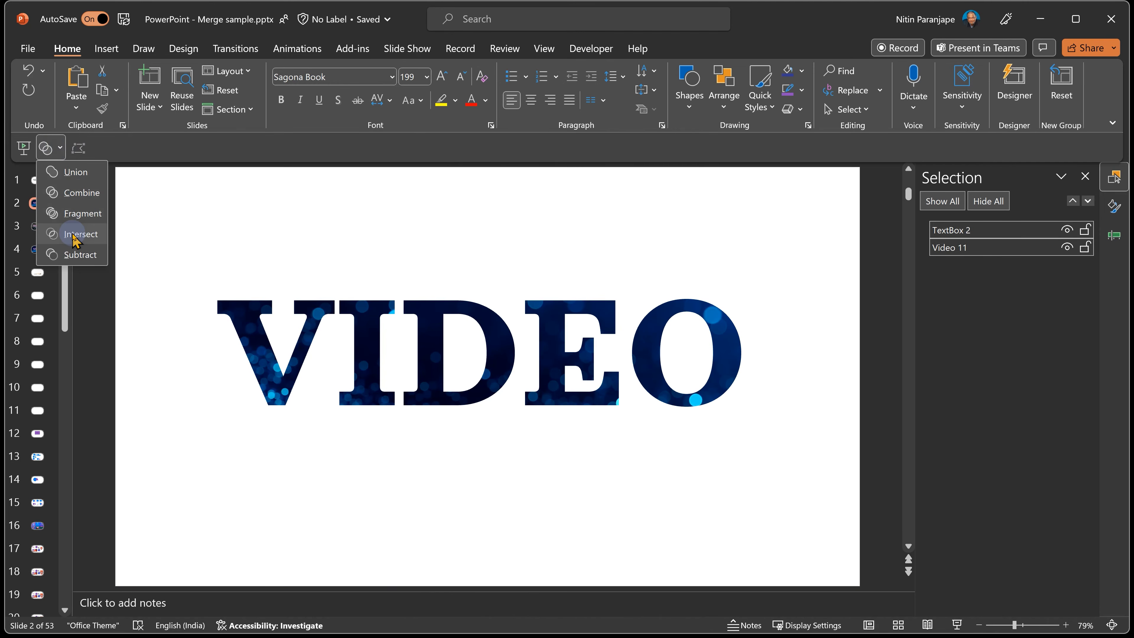
{"action": "left_click", "coordinate": [74, 236]}
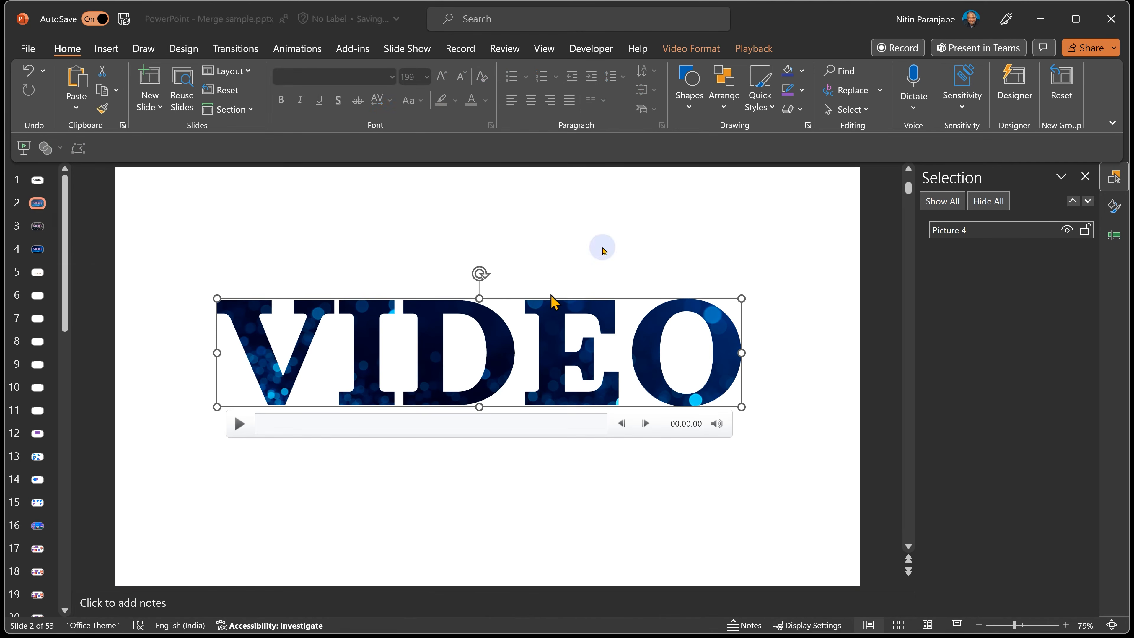
Set the text-shaped particle video on slide 2 to start automatically and preview it in the slide show
{"action": "left_click", "coordinate": [742, 54]}
{"action": "left_click", "coordinate": [438, 70]}
{"action": "left_click", "coordinate": [447, 107]}
{"action": "left_click", "coordinate": [956, 626]}
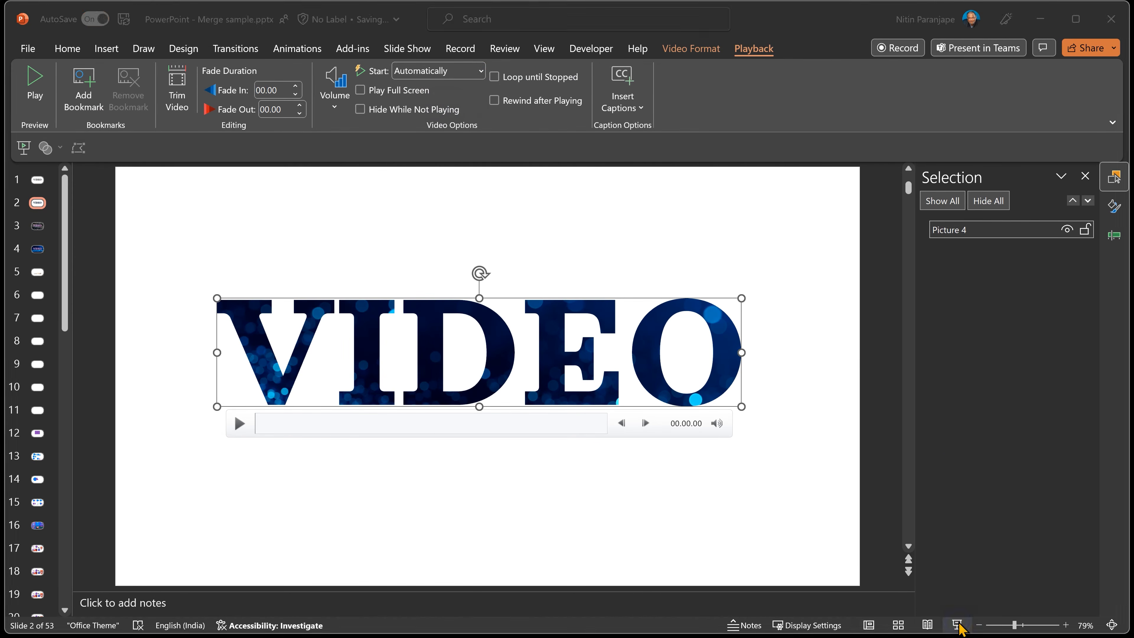
{"action": "key", "text": "Escape"}
Apply a preset video effect that tilts the text-shaped video on slide 2 in 3-D with bevelled, thick edges
{"action": "left_click", "coordinate": [679, 54]}
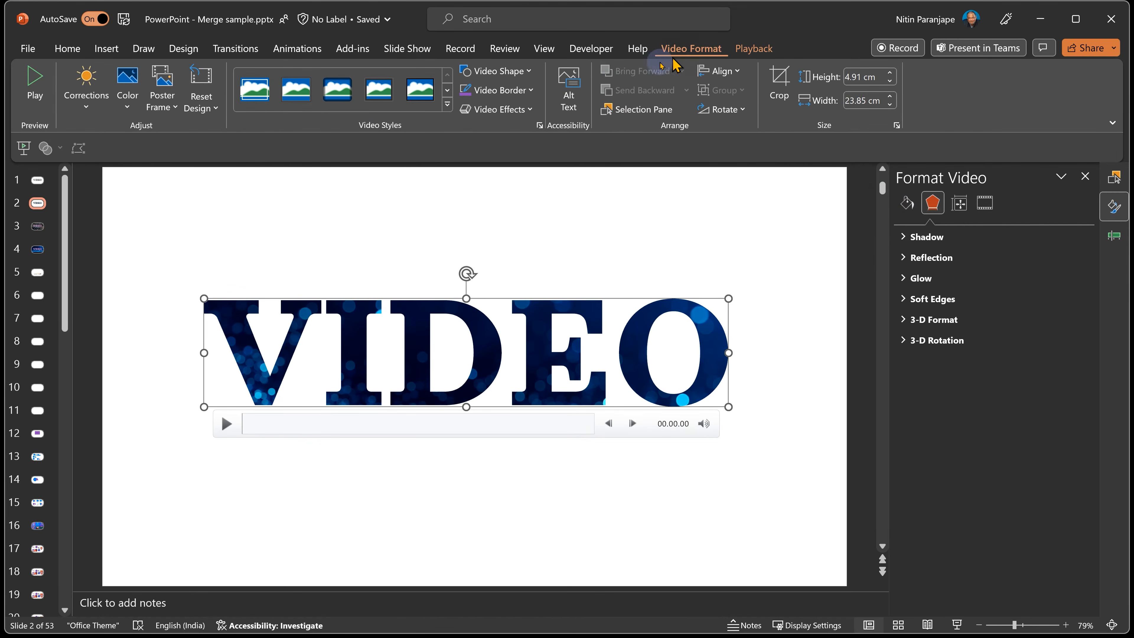
{"action": "left_click", "coordinate": [524, 110]}
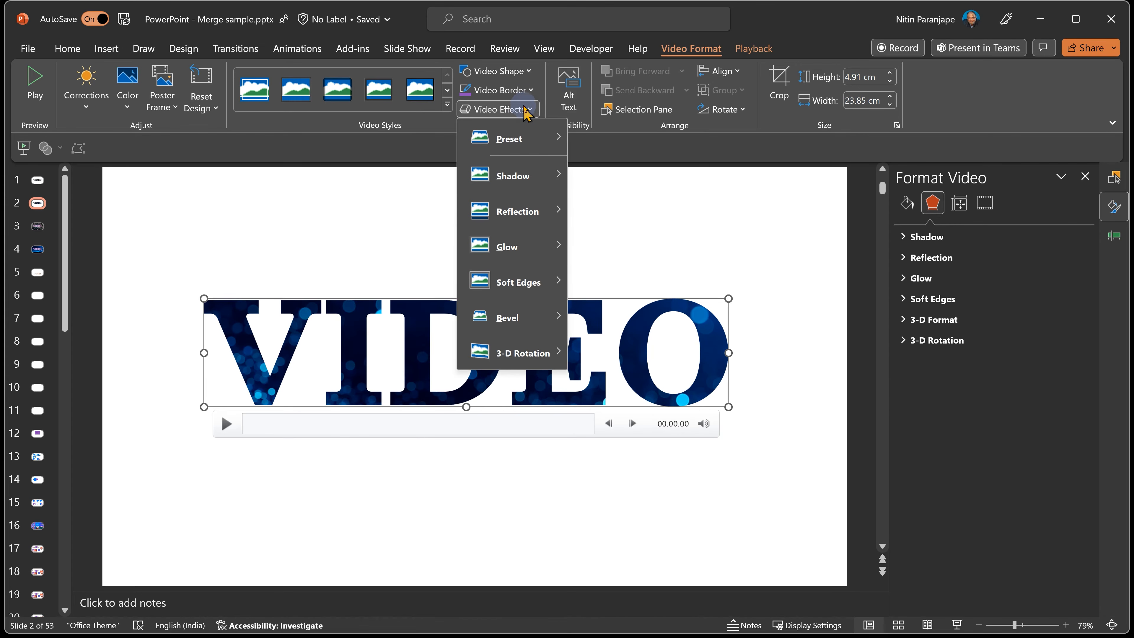
{"action": "mouse_move", "coordinate": [531, 139]}
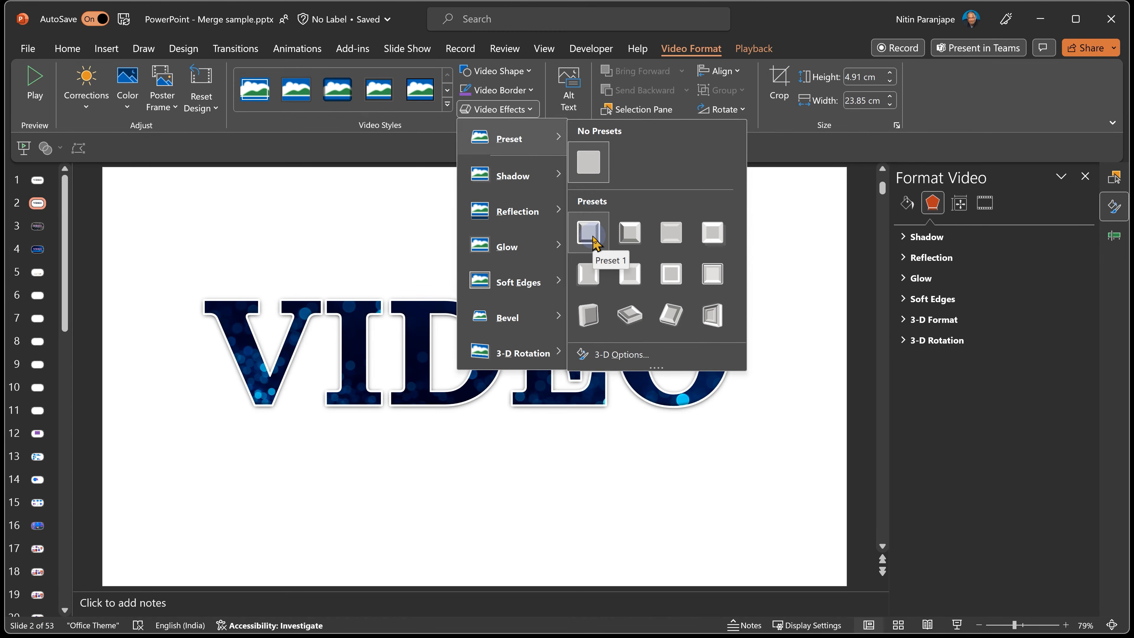
{"action": "left_click", "coordinate": [637, 317]}
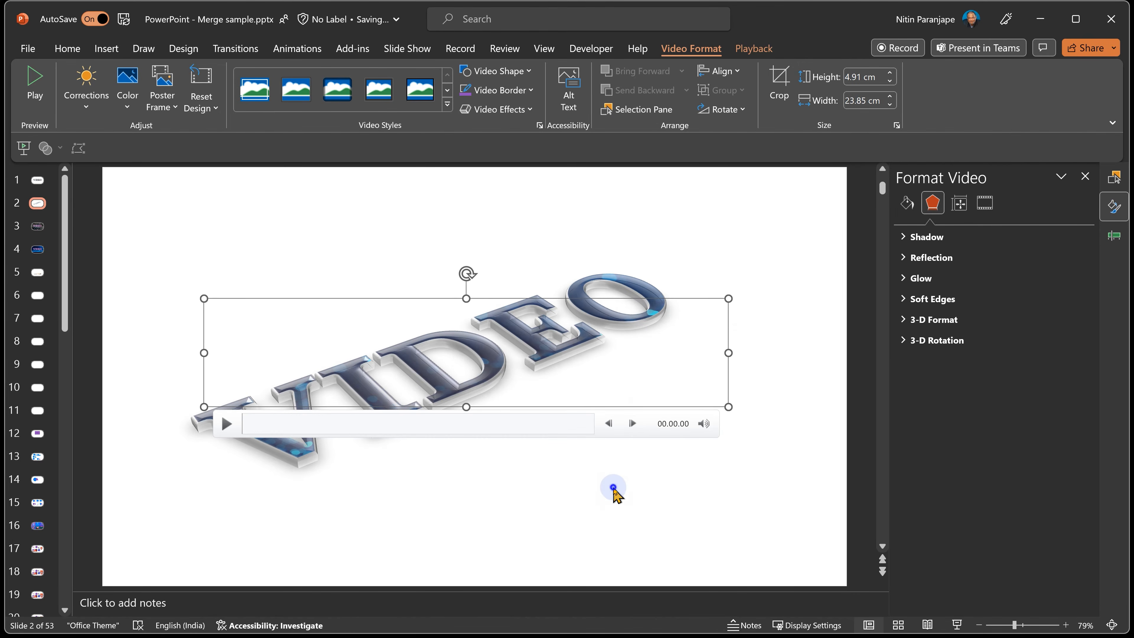
Set the background of slide 2 to a solid black fill and preview the slide in the slide show
{"action": "left_click", "coordinate": [675, 489]}
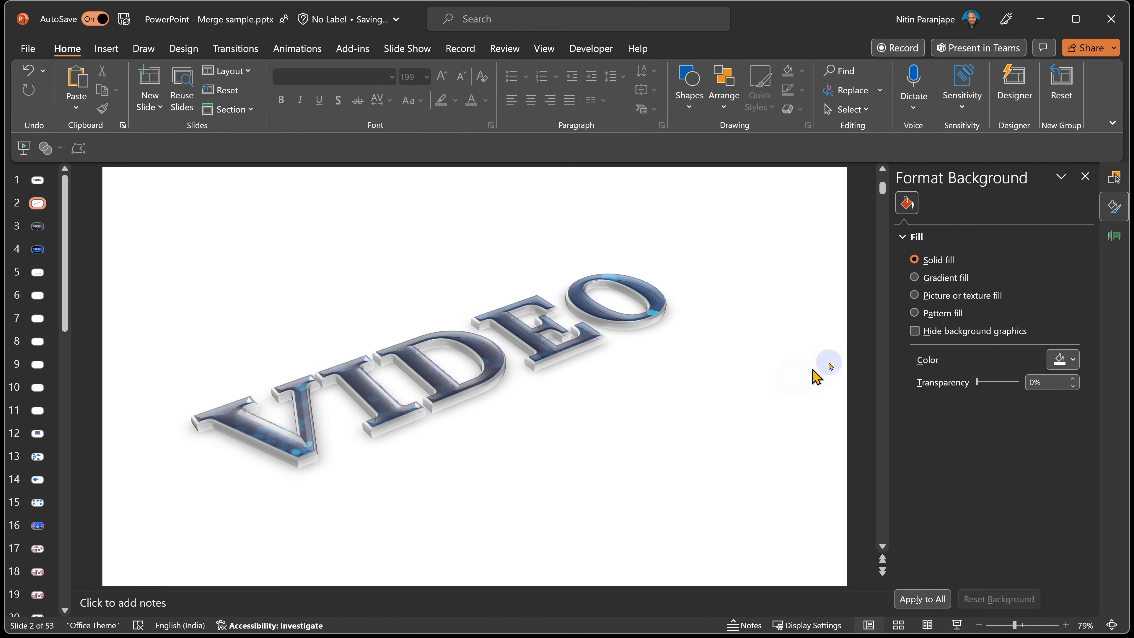
{"action": "left_click", "coordinate": [1060, 362]}
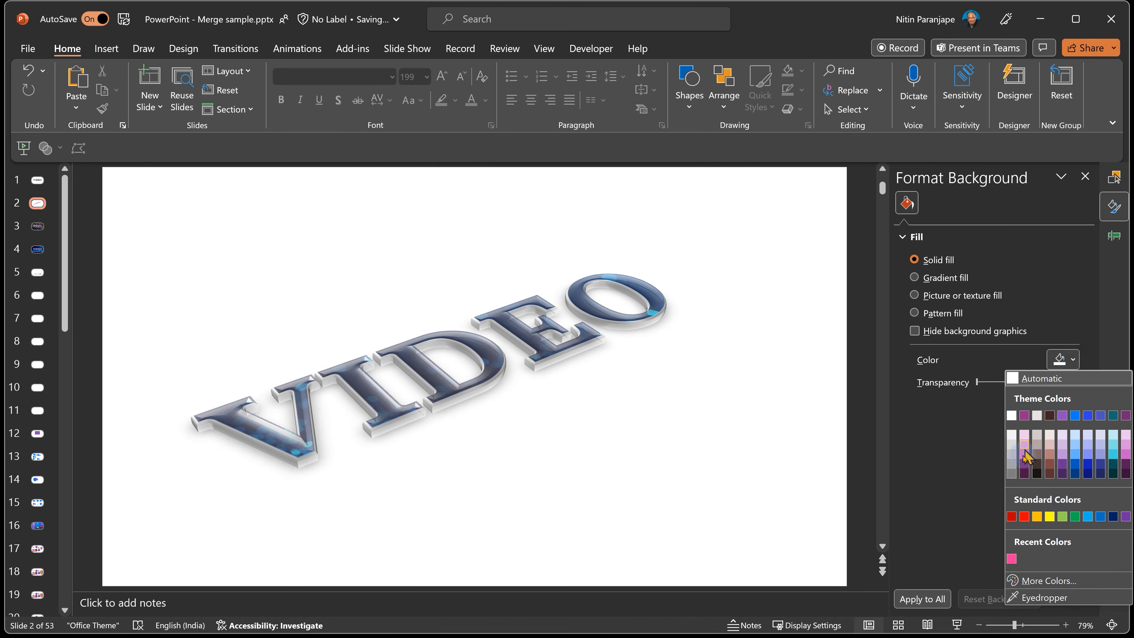
{"action": "left_click", "coordinate": [1036, 580]}
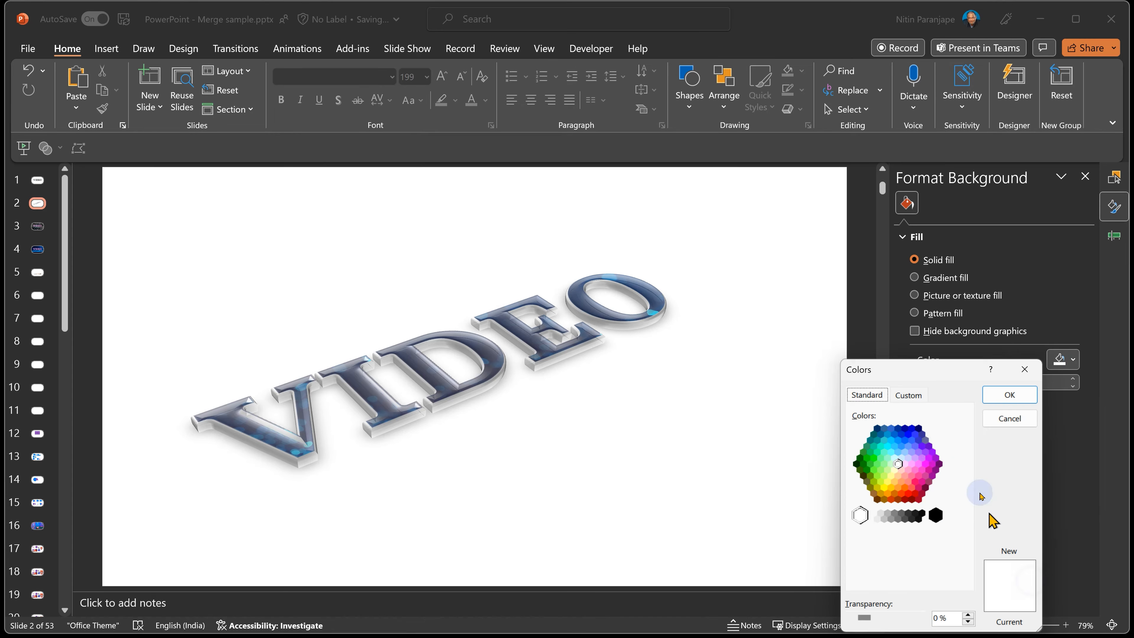
{"action": "left_click", "coordinate": [938, 516]}
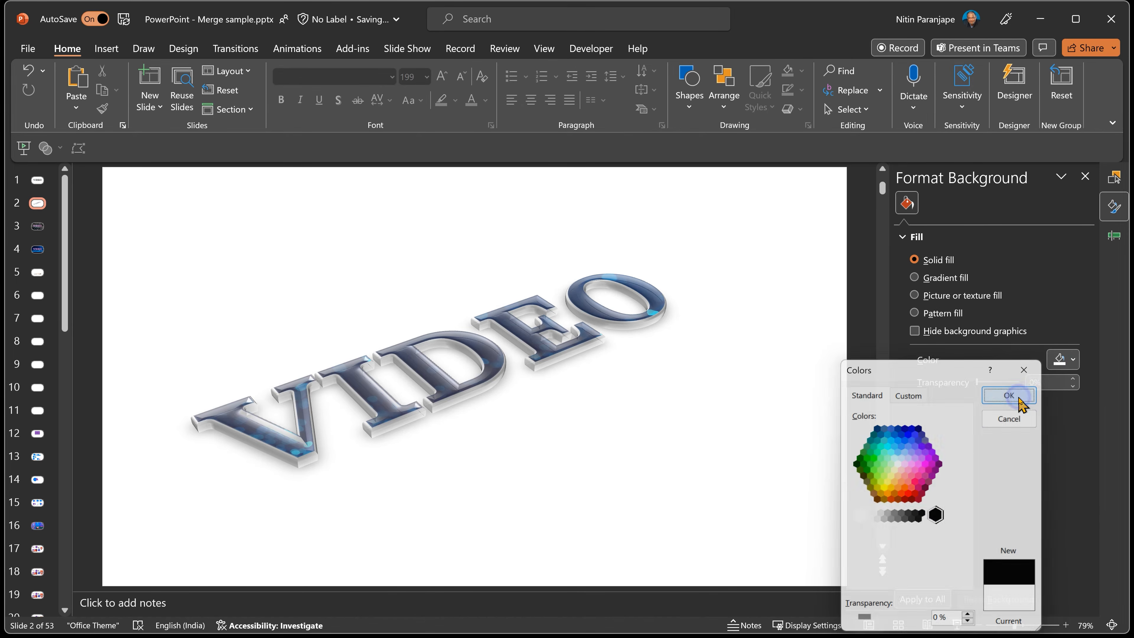
{"action": "left_click", "coordinate": [1010, 395]}
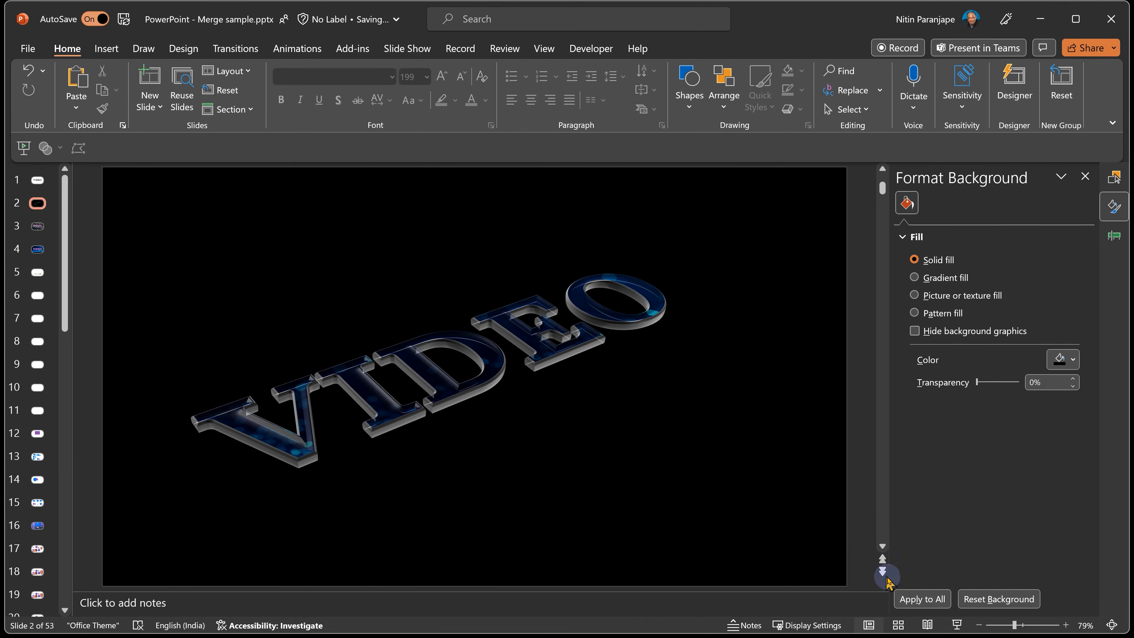
{"action": "left_click", "coordinate": [958, 624]}
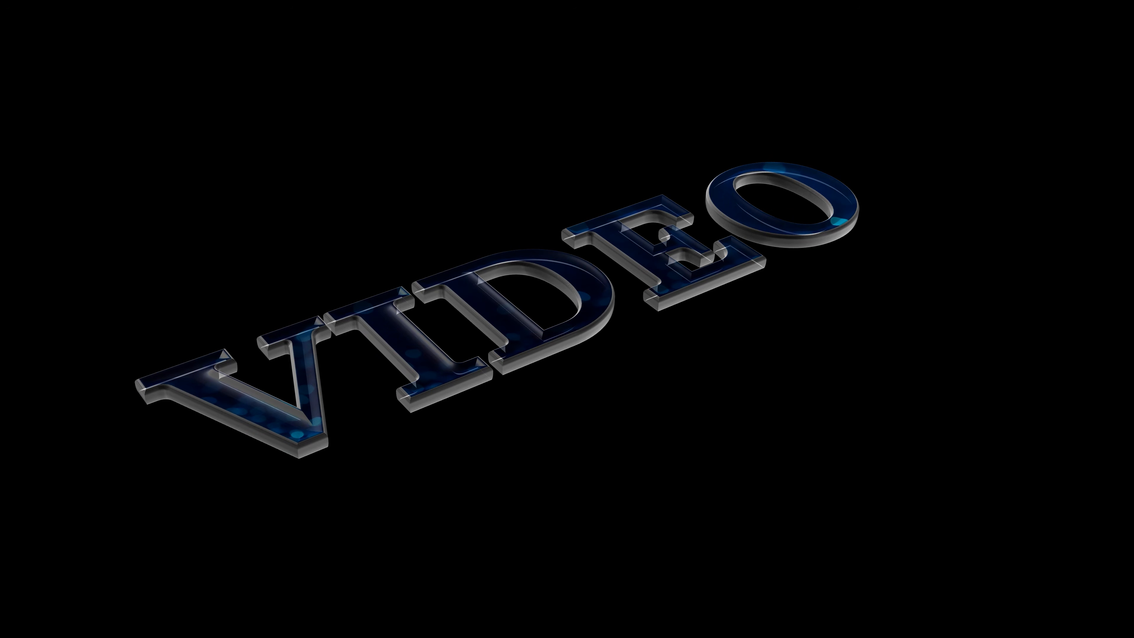
{"action": "key", "text": "Escape"}
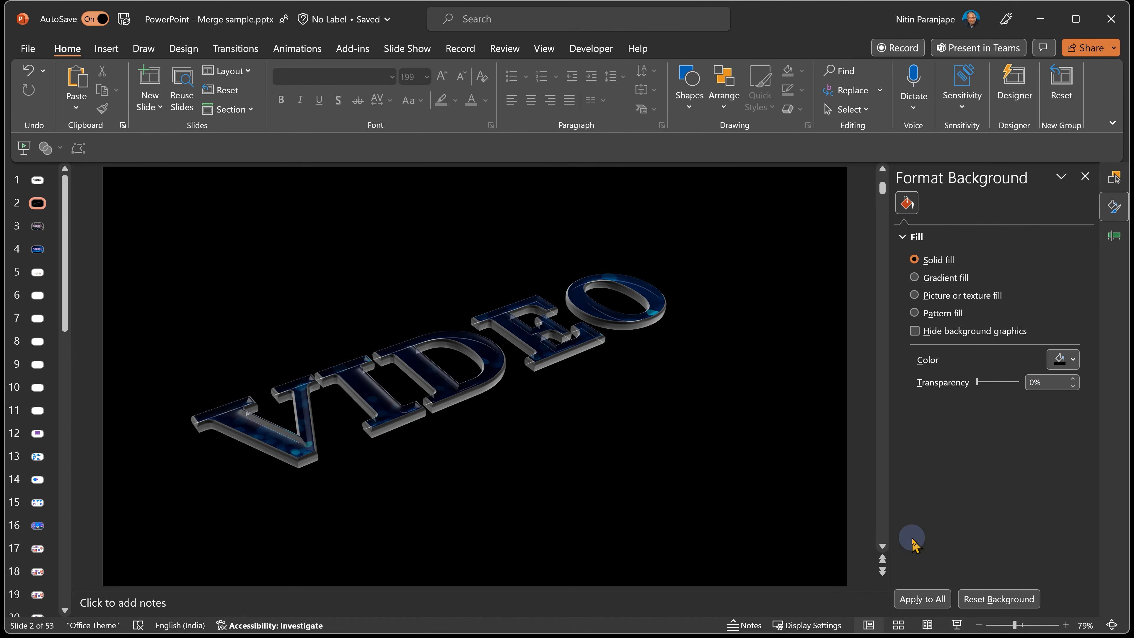
Set the text-shaped video on slide 2 to loop until stopped
{"action": "left_click", "coordinate": [600, 303]}
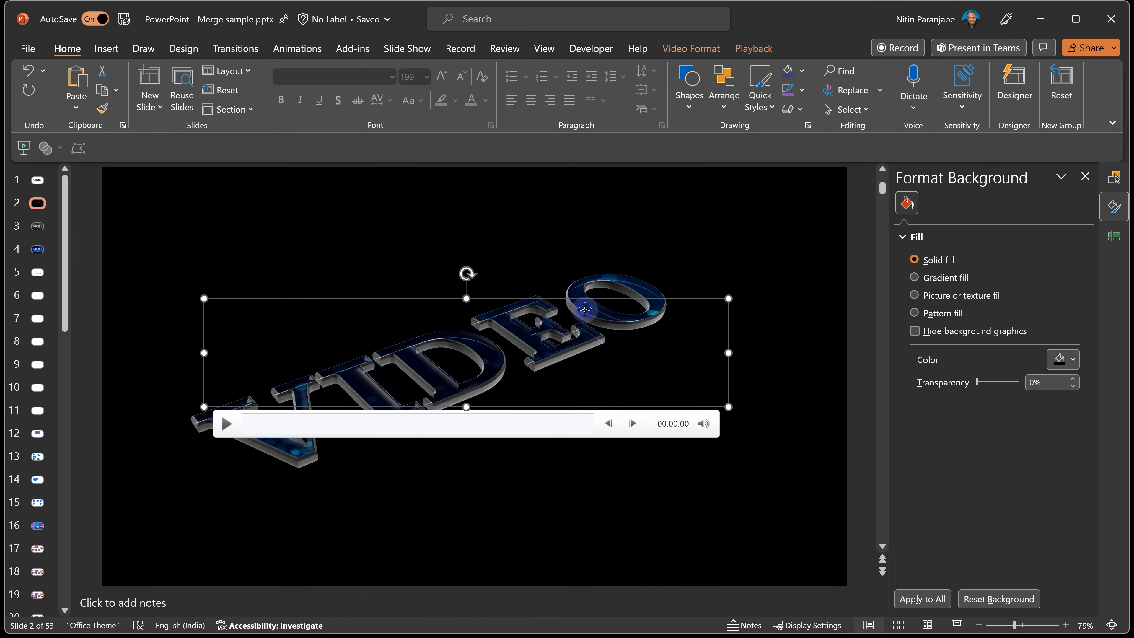
{"action": "left_click", "coordinate": [751, 49]}
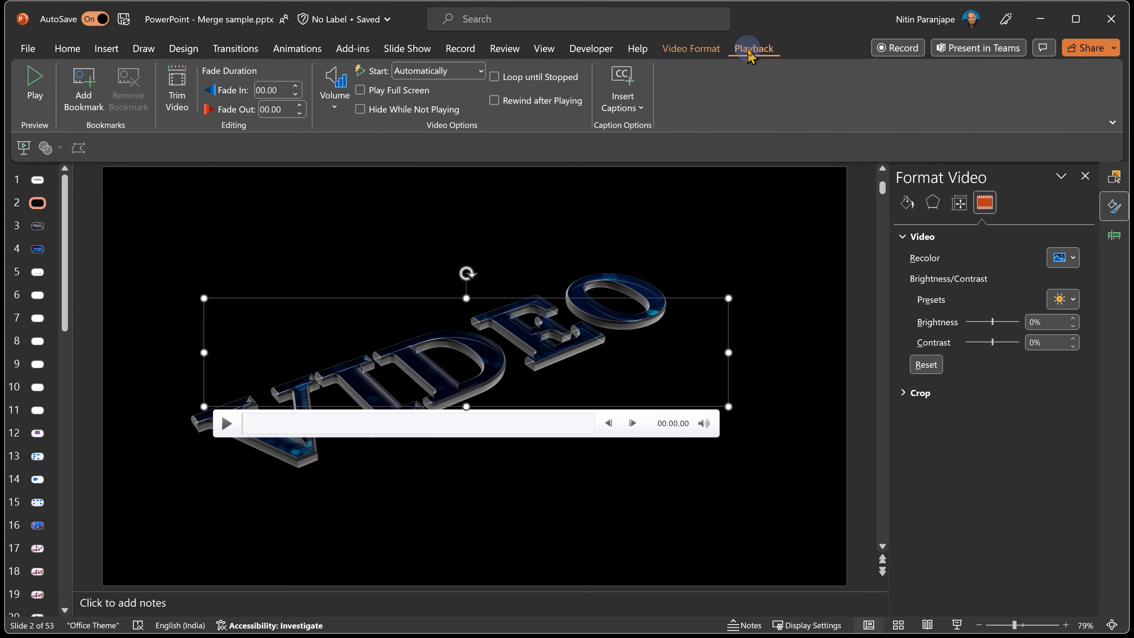
{"action": "left_click", "coordinate": [565, 76]}
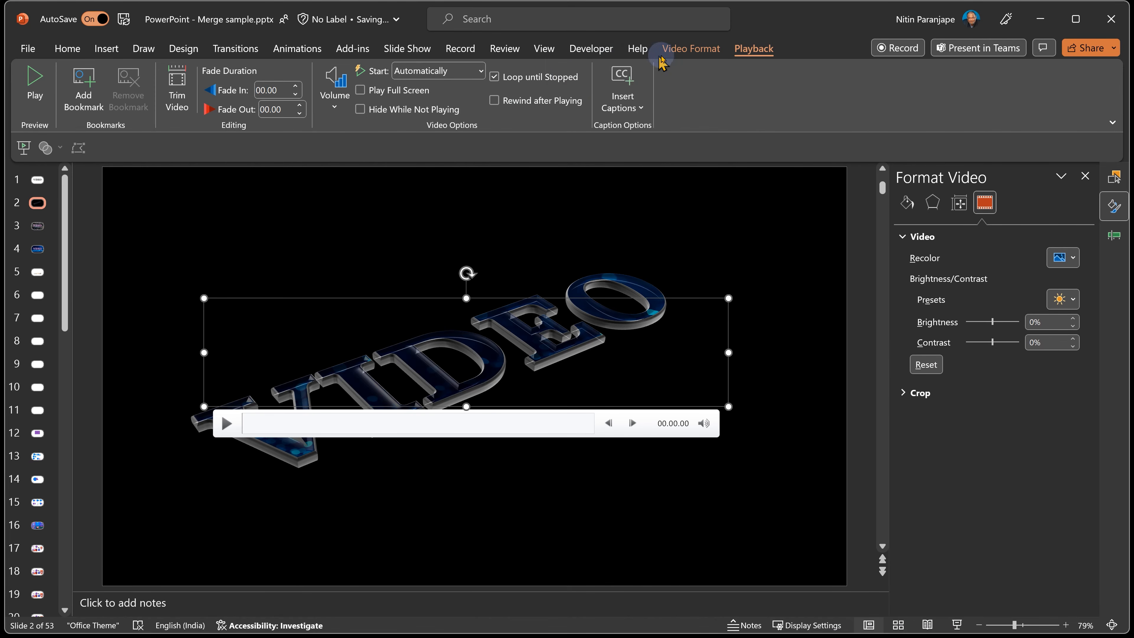
Switch the text-shaped video on slide 2 to the last preset video effect, with bevelled edges and a sideways 3-D perspective
{"action": "left_click", "coordinate": [668, 49]}
{"action": "left_click", "coordinate": [529, 71]}
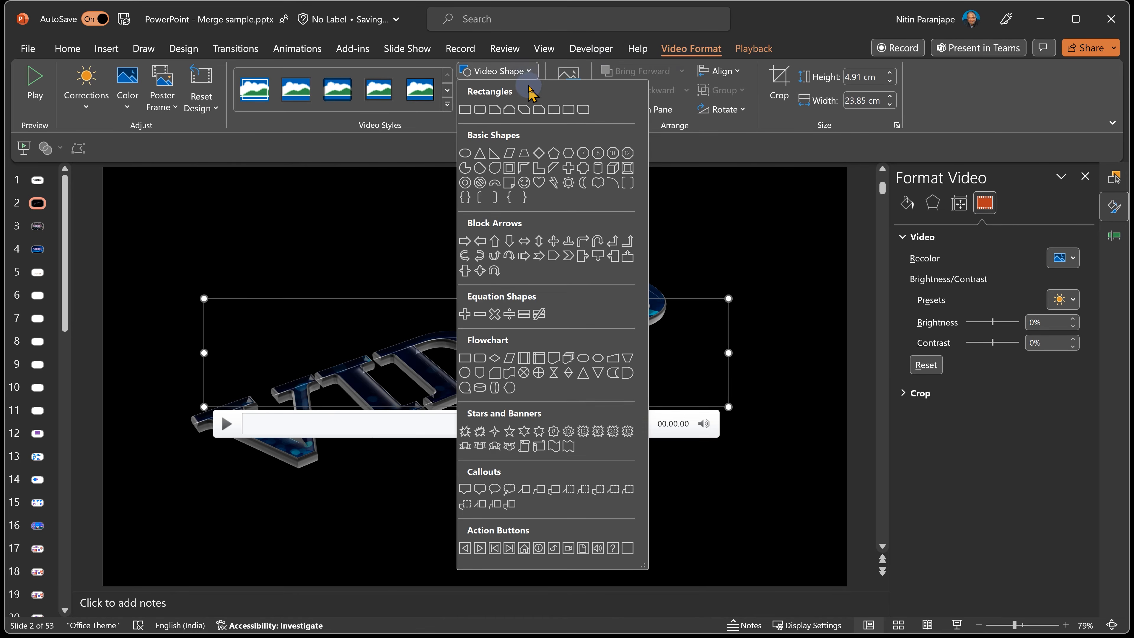
{"action": "left_click", "coordinate": [529, 73]}
{"action": "left_click", "coordinate": [498, 110]}
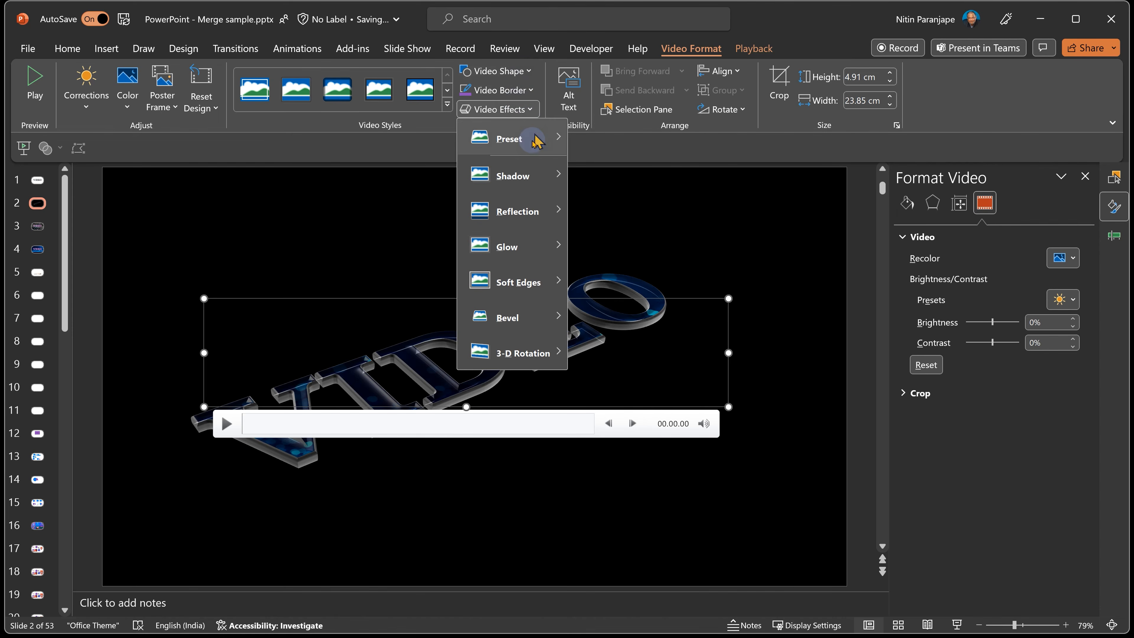
{"action": "mouse_move", "coordinate": [534, 145]}
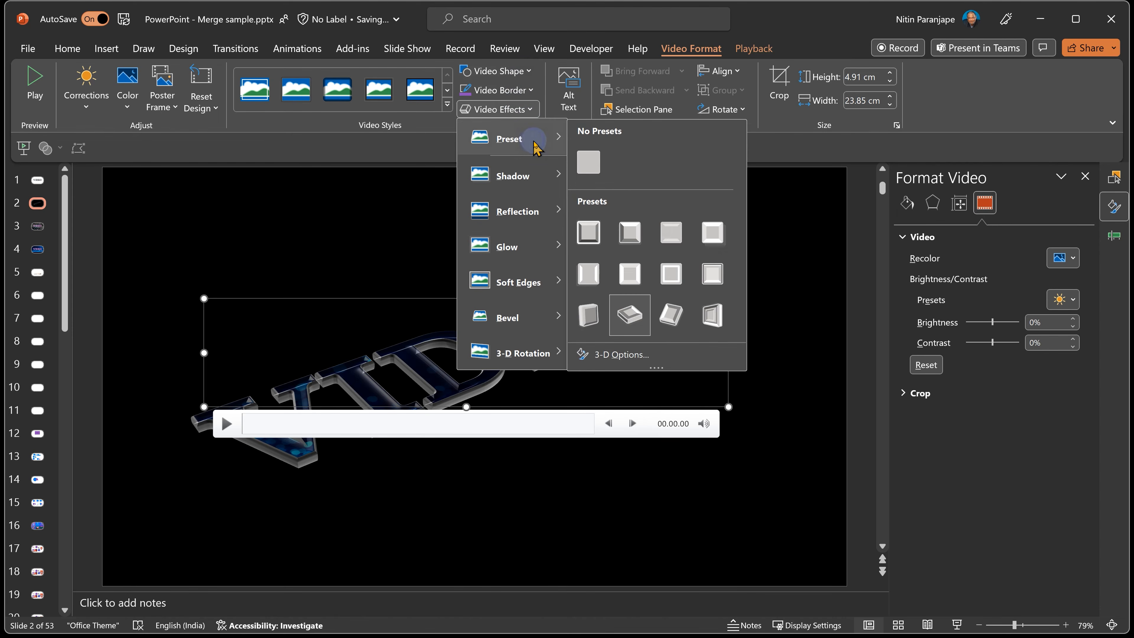
{"action": "left_click", "coordinate": [717, 326]}
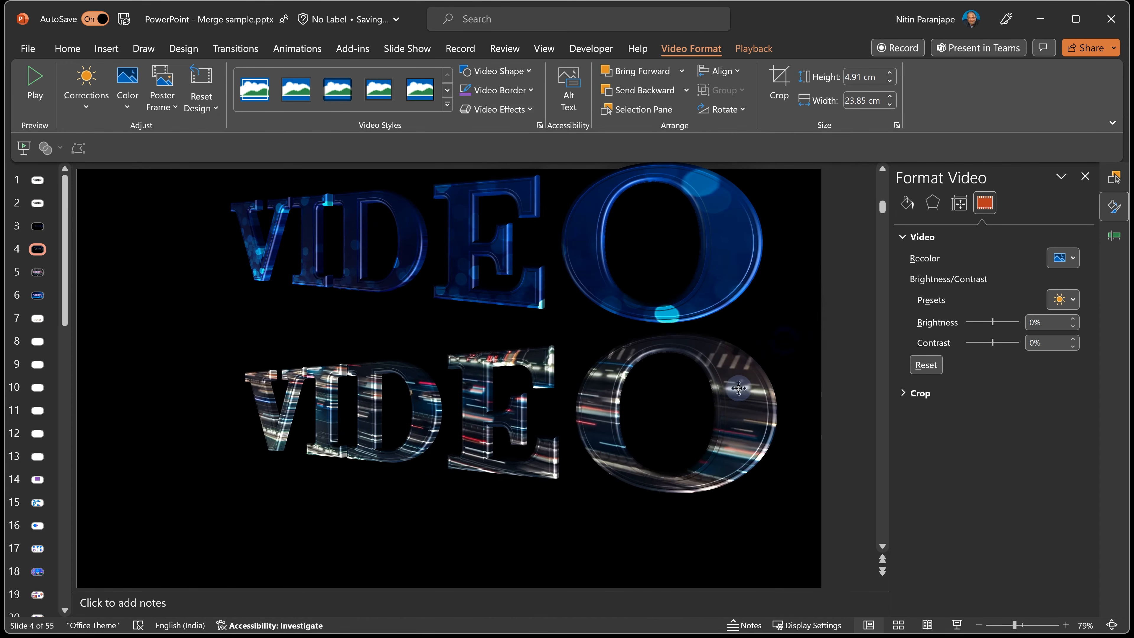
Set the lower text-shaped video on slide 4 to start with the previous animation, then preview it in the slide show through to the following slide
{"action": "left_click", "coordinate": [711, 391]}
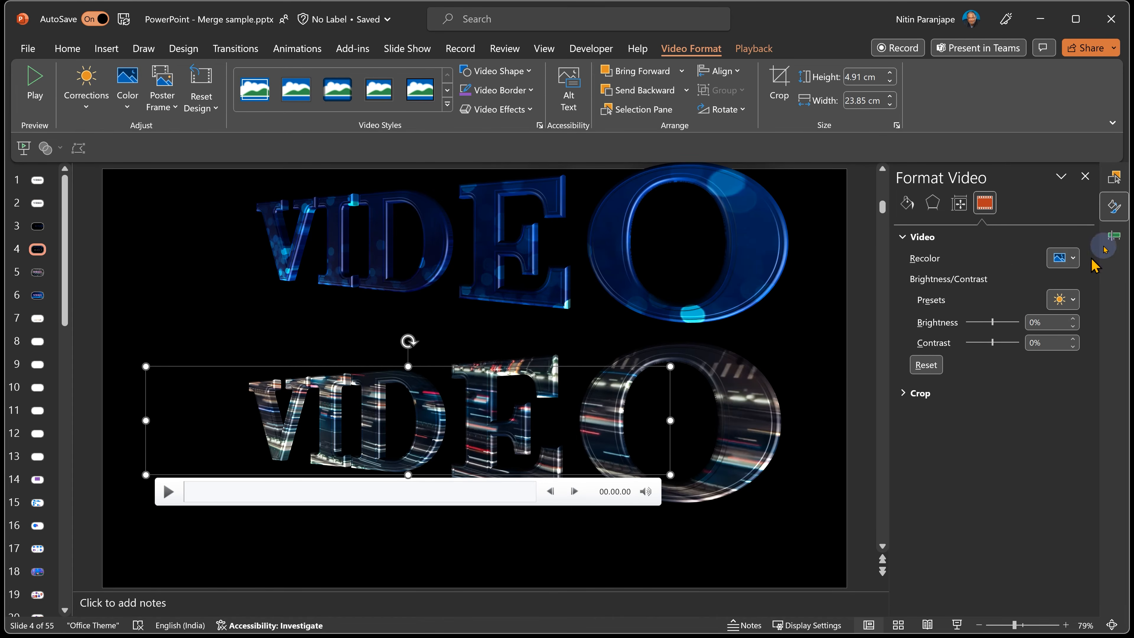
{"action": "left_click", "coordinate": [1114, 236]}
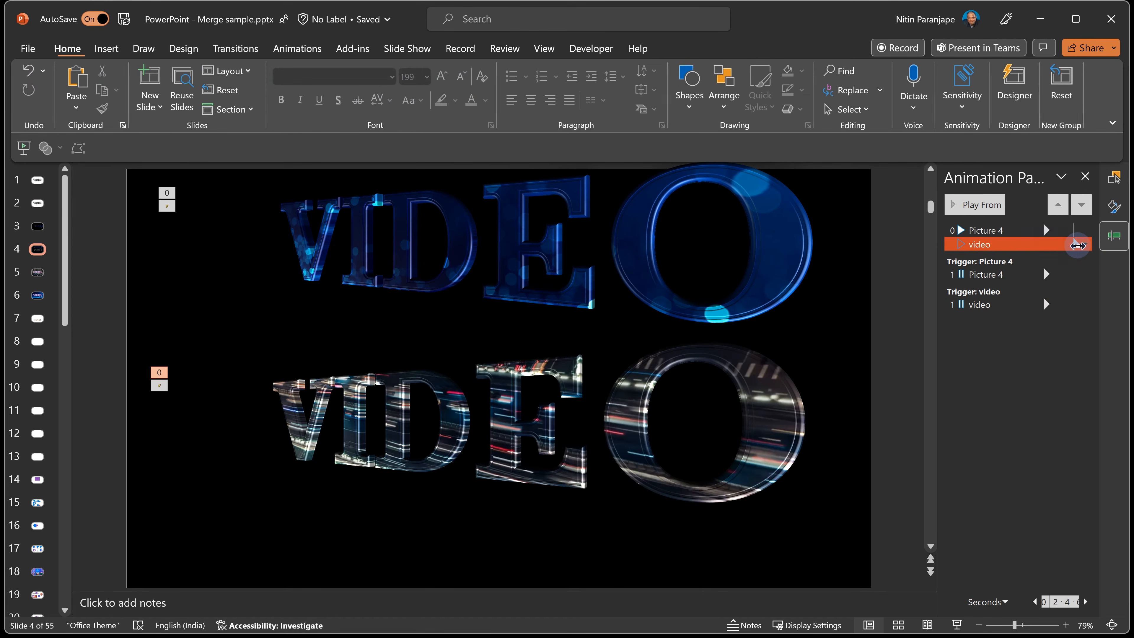
{"action": "left_click", "coordinate": [1085, 245]}
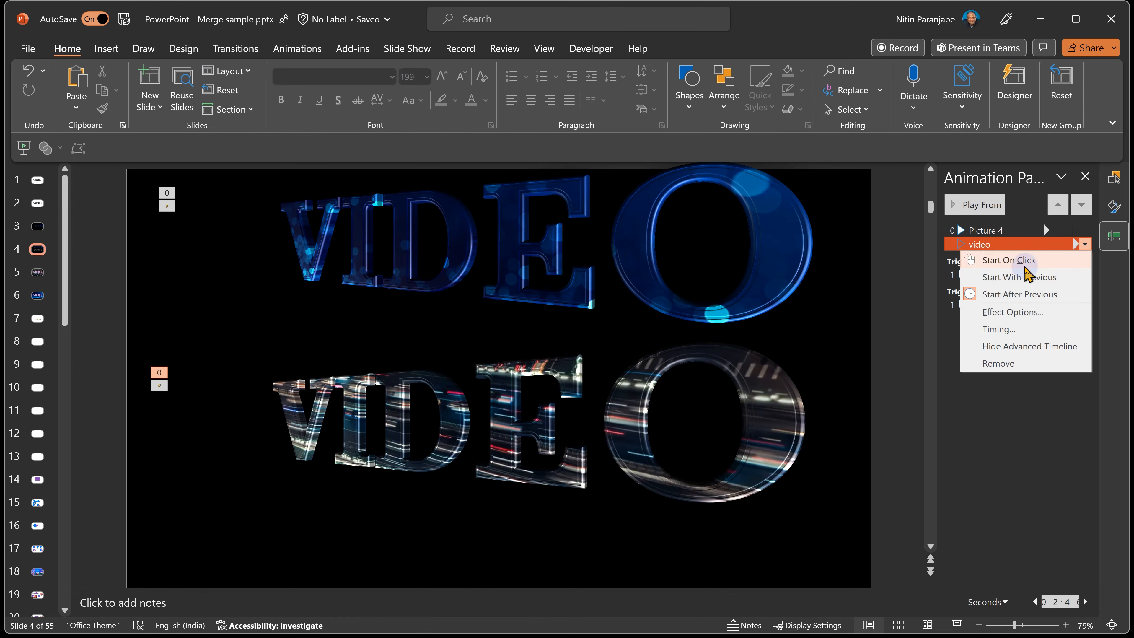
{"action": "left_click", "coordinate": [1018, 275]}
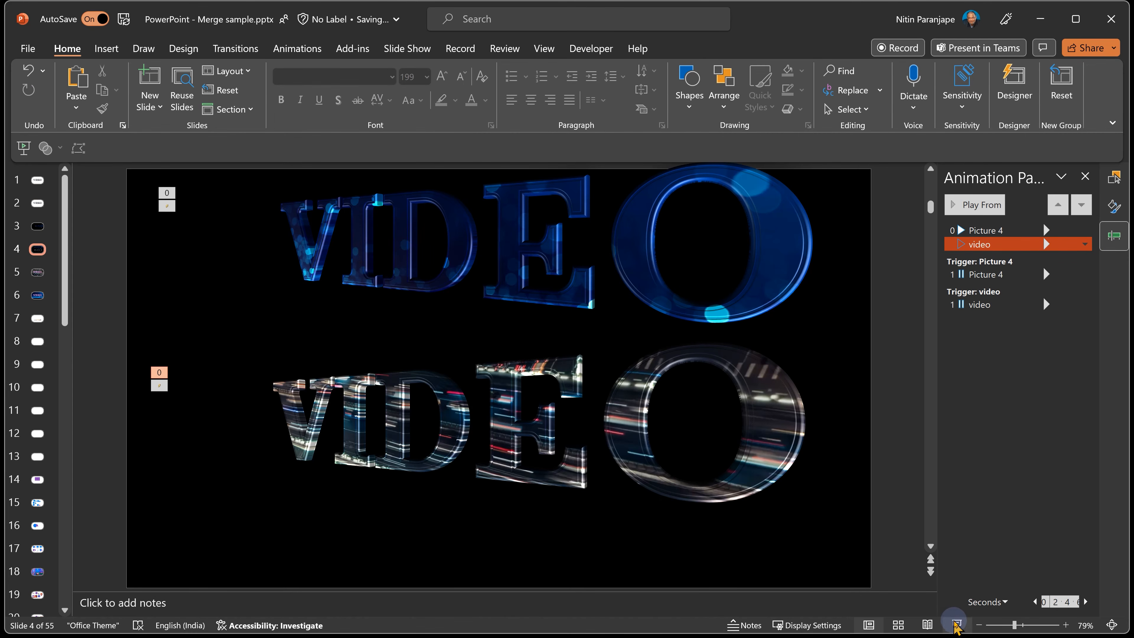
{"action": "left_click", "coordinate": [956, 623]}
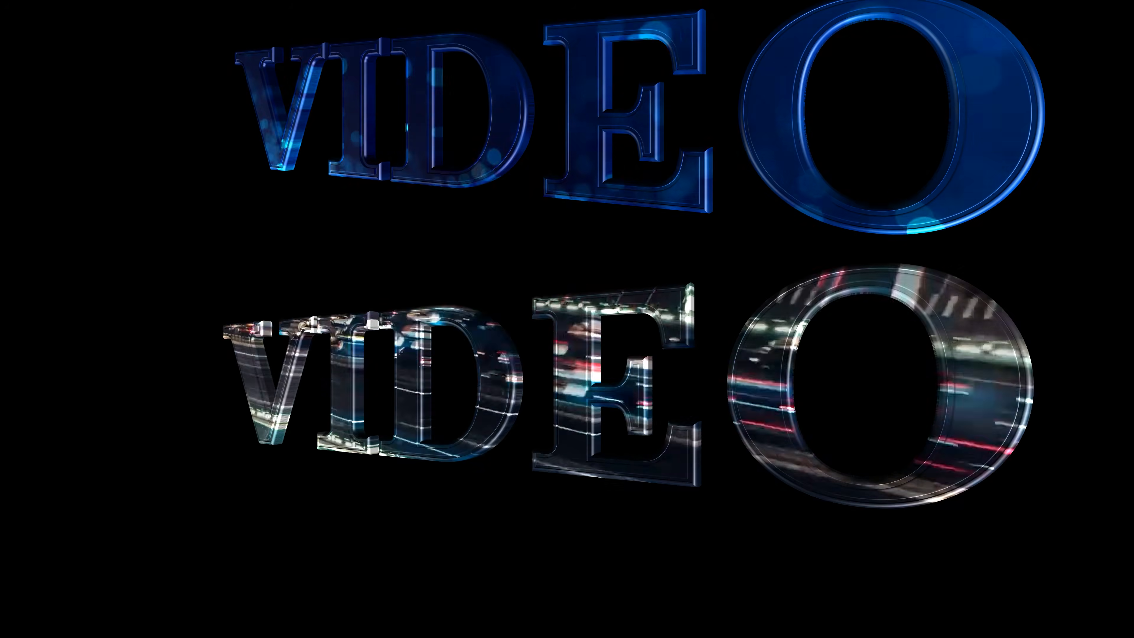
{"action": "key", "text": "Right"}
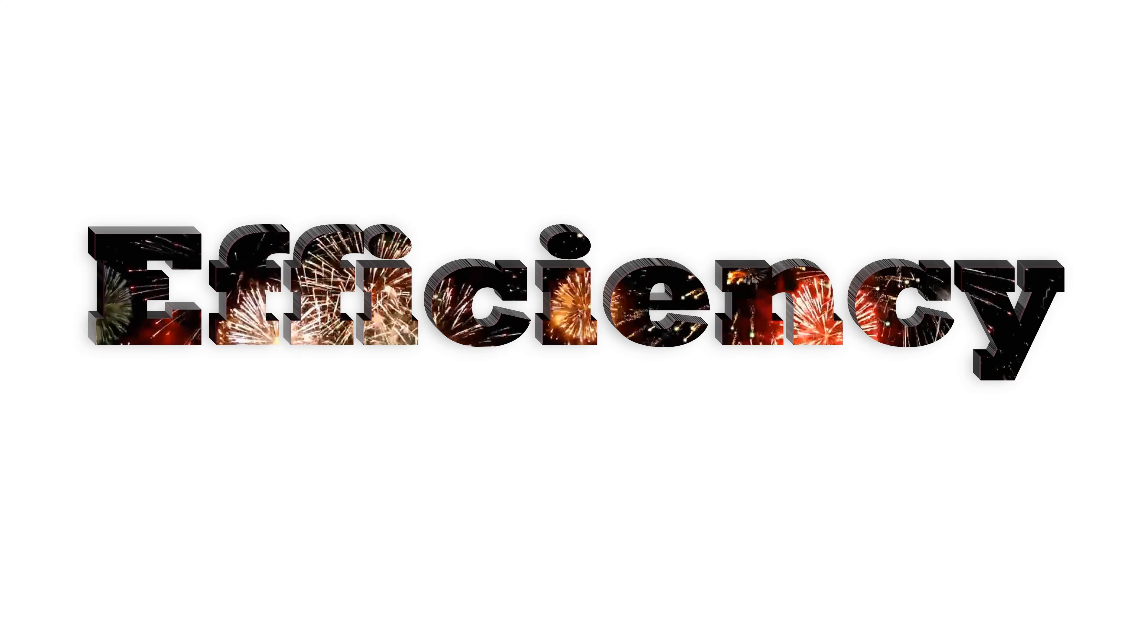